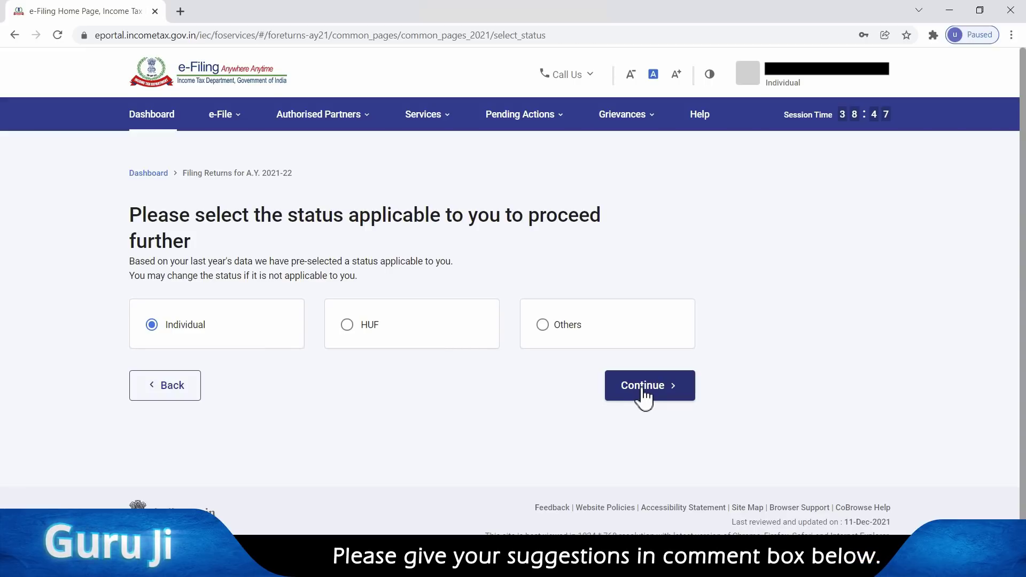
Continue with the Individual status, choose ITR-1 as the income tax return form and proceed with it
{"action": "left_click", "coordinate": [643, 386]}
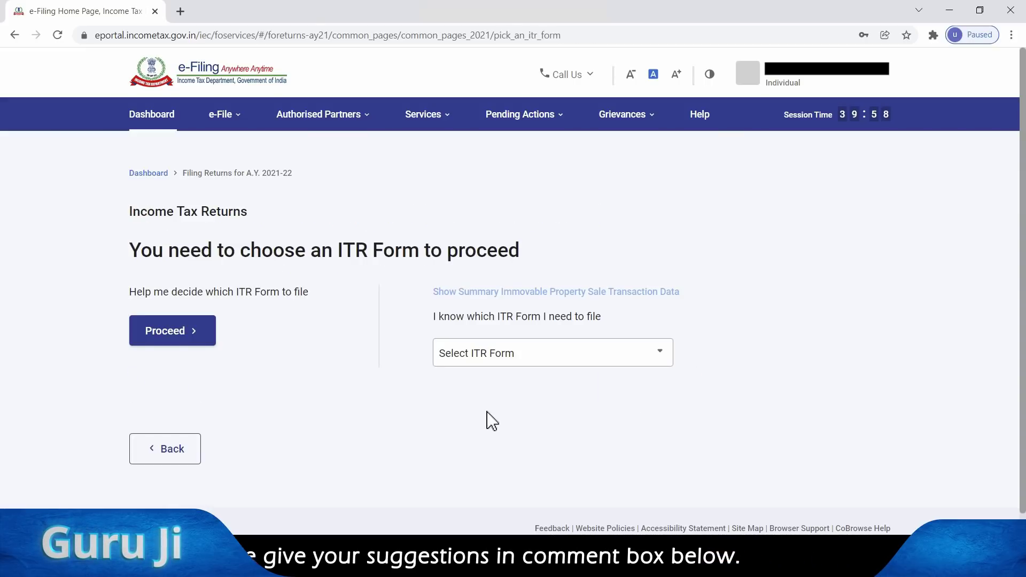
{"action": "left_click", "coordinate": [622, 368]}
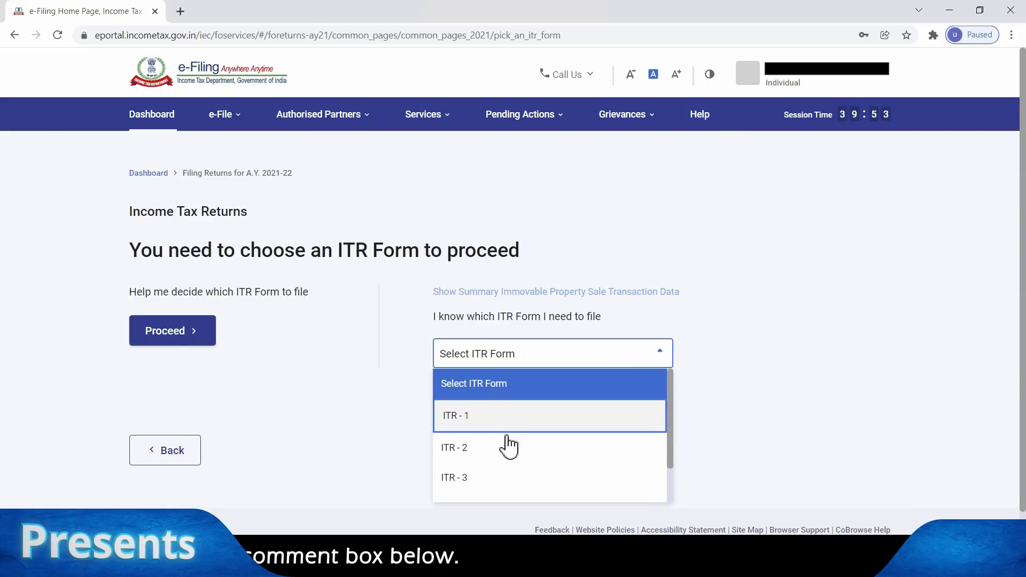
{"action": "scroll", "coordinate": [510, 476], "scroll_direction": "down", "scroll_amount": 1}
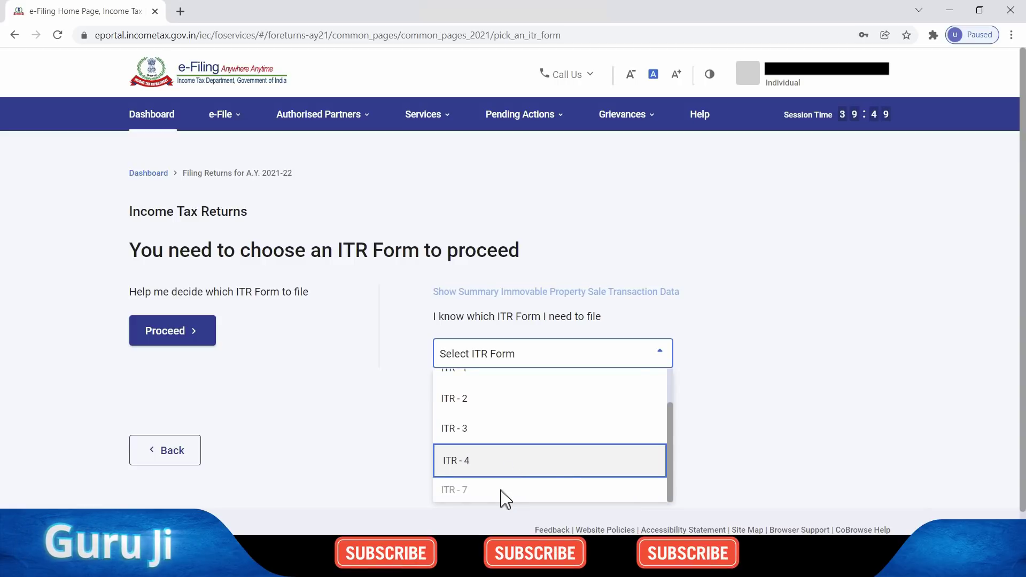
{"action": "scroll", "coordinate": [506, 497], "scroll_direction": "up", "scroll_amount": 2}
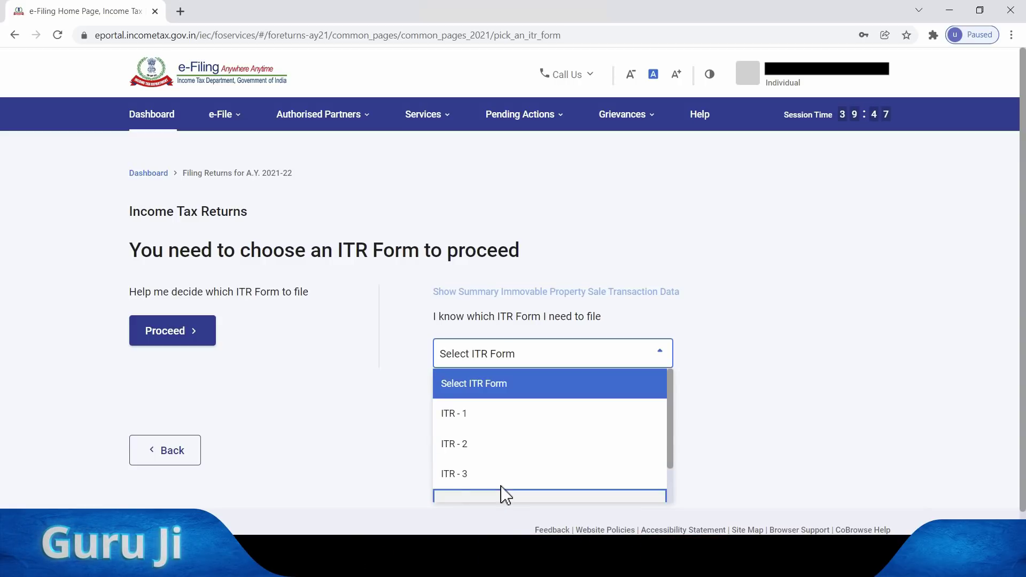
{"action": "left_click", "coordinate": [511, 421]}
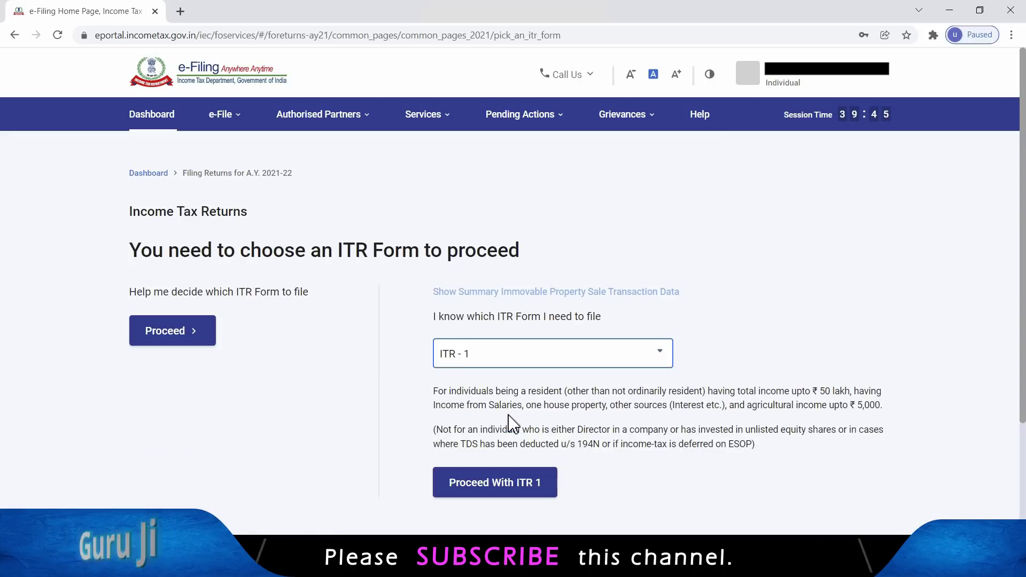
{"action": "left_click", "coordinate": [496, 483]}
Start the ITR-1 return with taxable income above the basic exemption limit as the filing reason, and acknowledge the pre-filled data notice
{"action": "scroll", "coordinate": [407, 323], "scroll_direction": "down", "scroll_amount": 3}
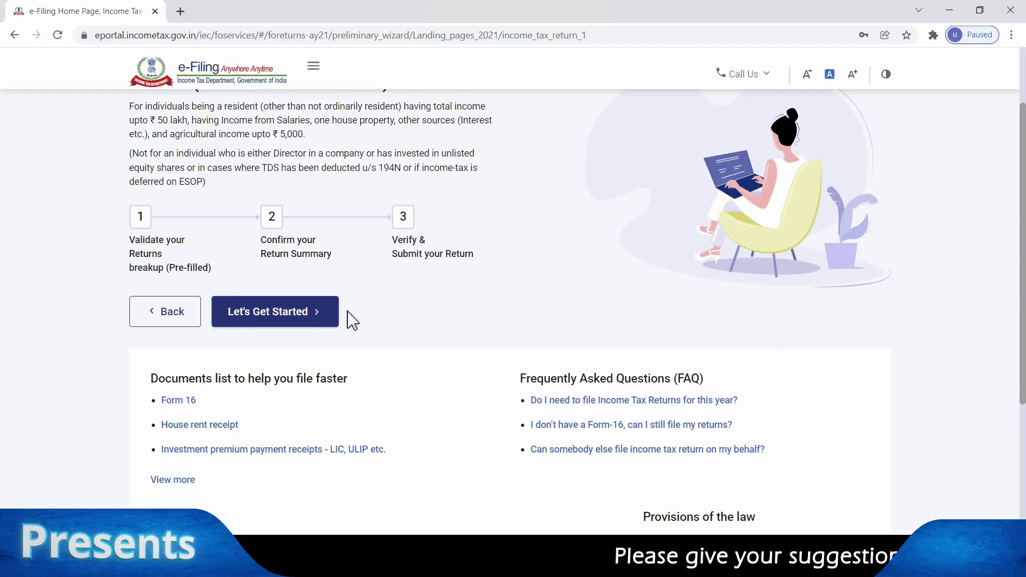
{"action": "left_click", "coordinate": [277, 319]}
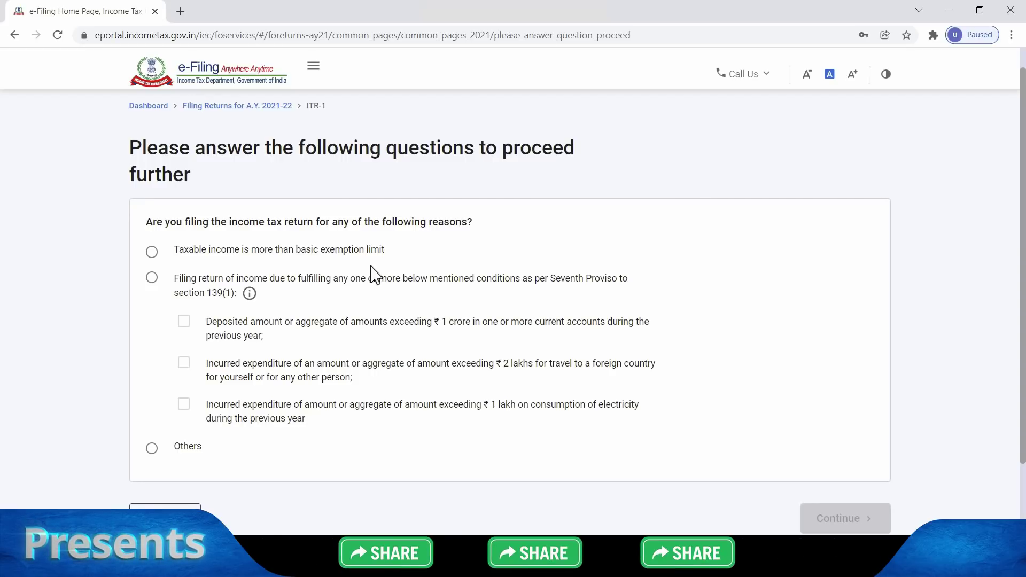
{"action": "left_click", "coordinate": [152, 252]}
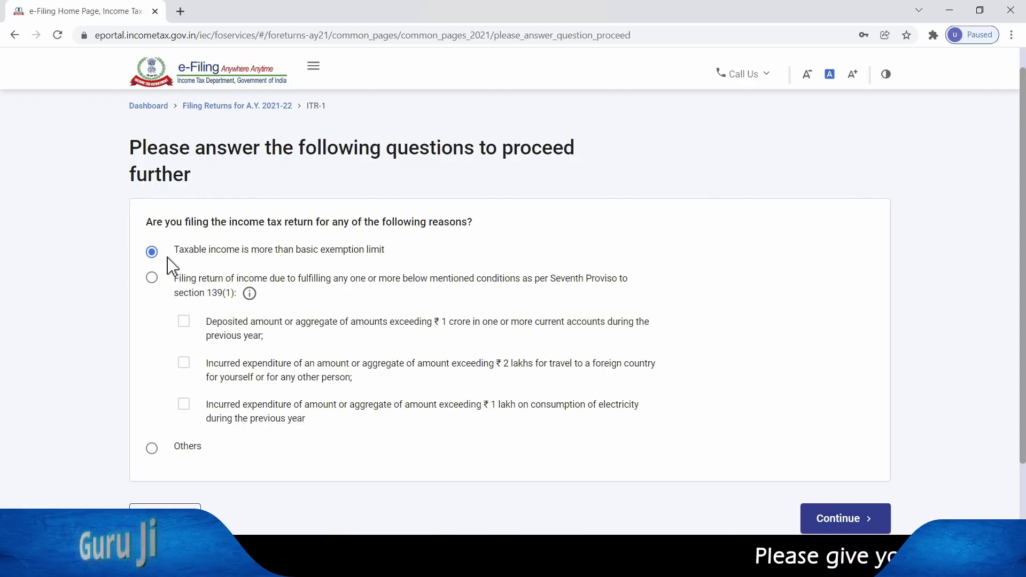
{"action": "left_click", "coordinate": [837, 519]}
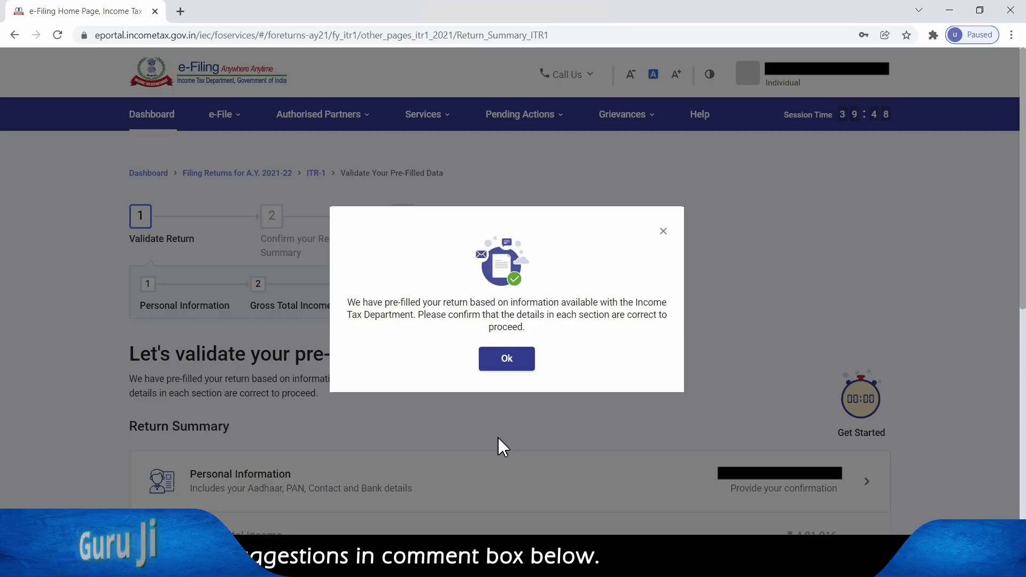
{"action": "left_click", "coordinate": [506, 359]}
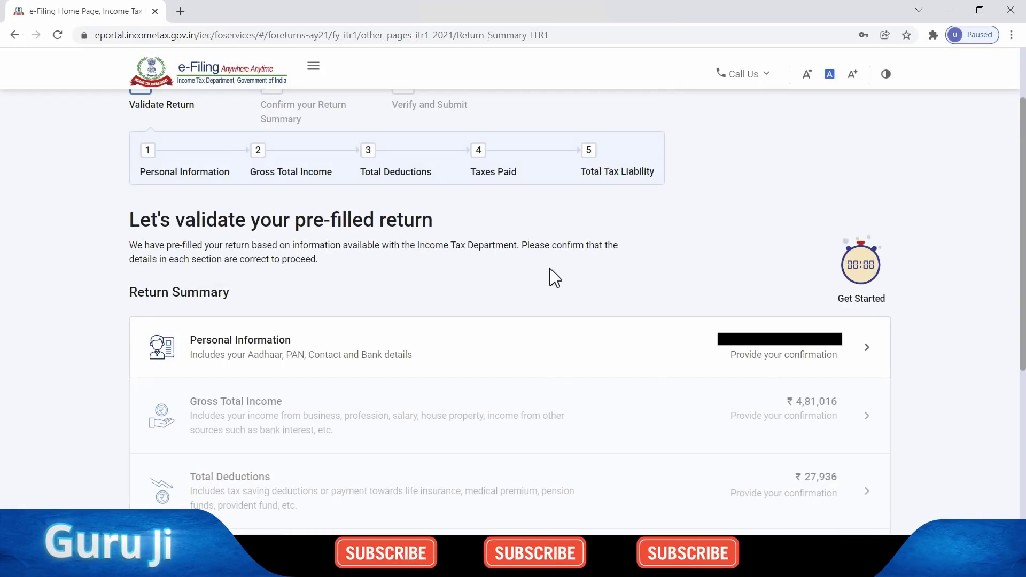
Open the Personal Information section from the return summary and review the profile and contact details
{"action": "scroll", "coordinate": [553, 278], "scroll_direction": "down", "scroll_amount": 4}
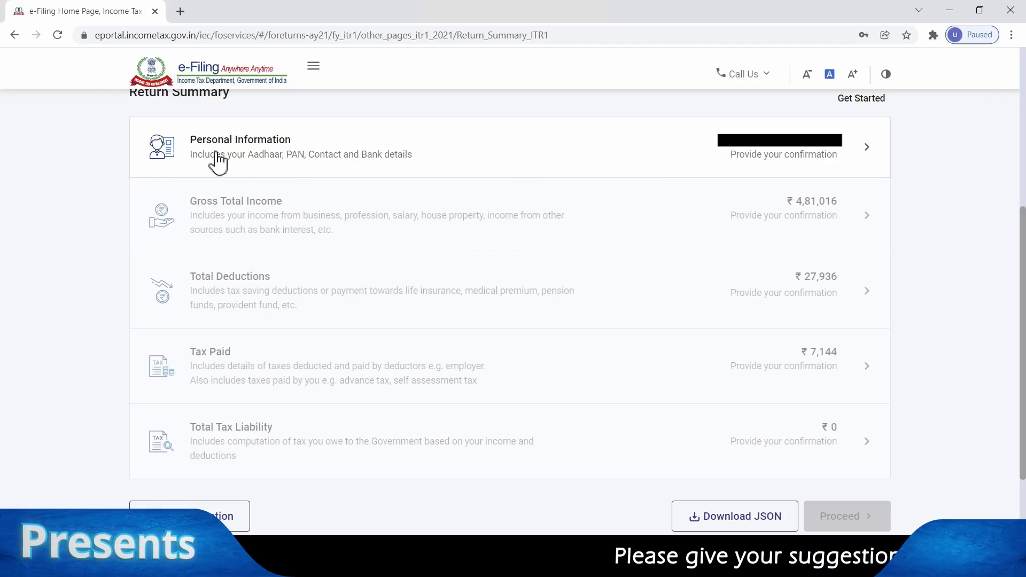
{"action": "left_click", "coordinate": [604, 155]}
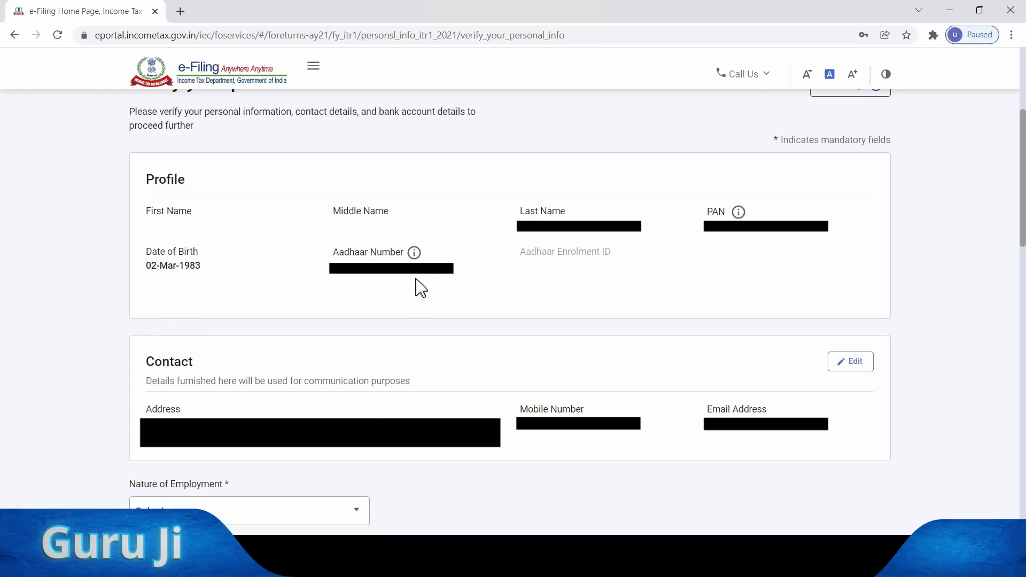
{"action": "scroll", "coordinate": [397, 222], "scroll_direction": "down", "scroll_amount": 2}
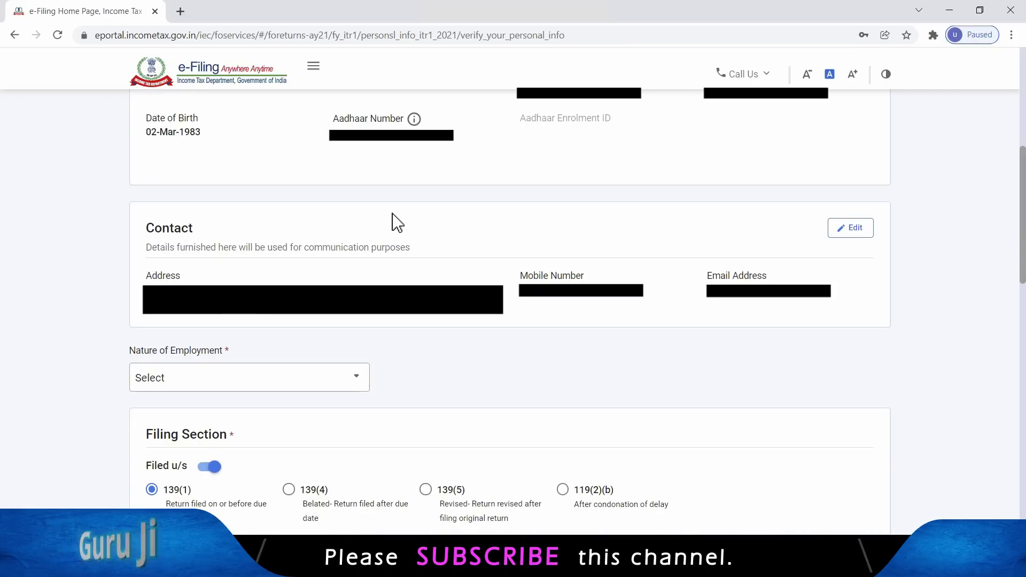
{"action": "scroll", "coordinate": [397, 223], "scroll_direction": "down", "scroll_amount": 1}
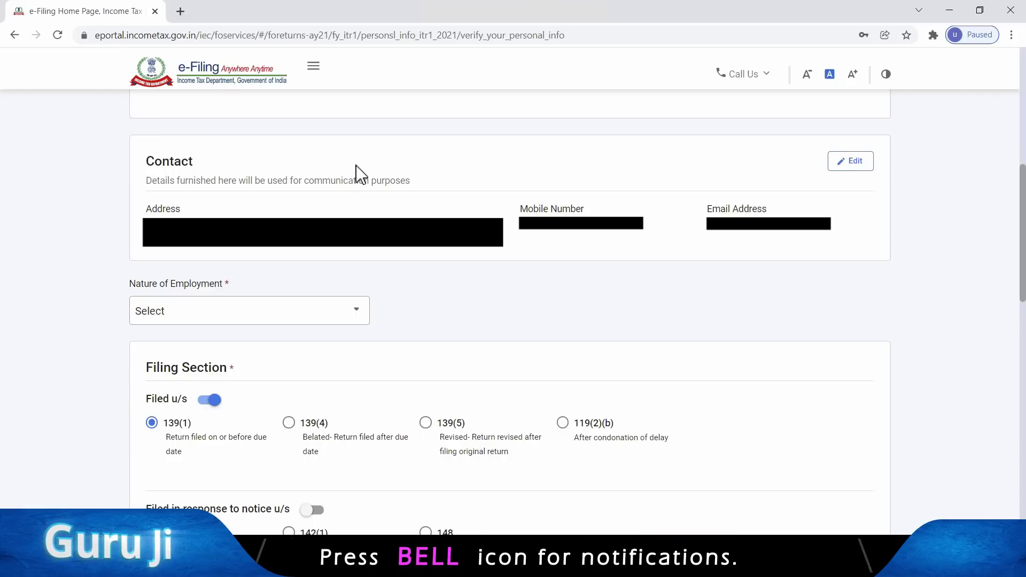
Open the contact details for editing, check the contact and address fields, and save them
{"action": "left_click", "coordinate": [854, 161]}
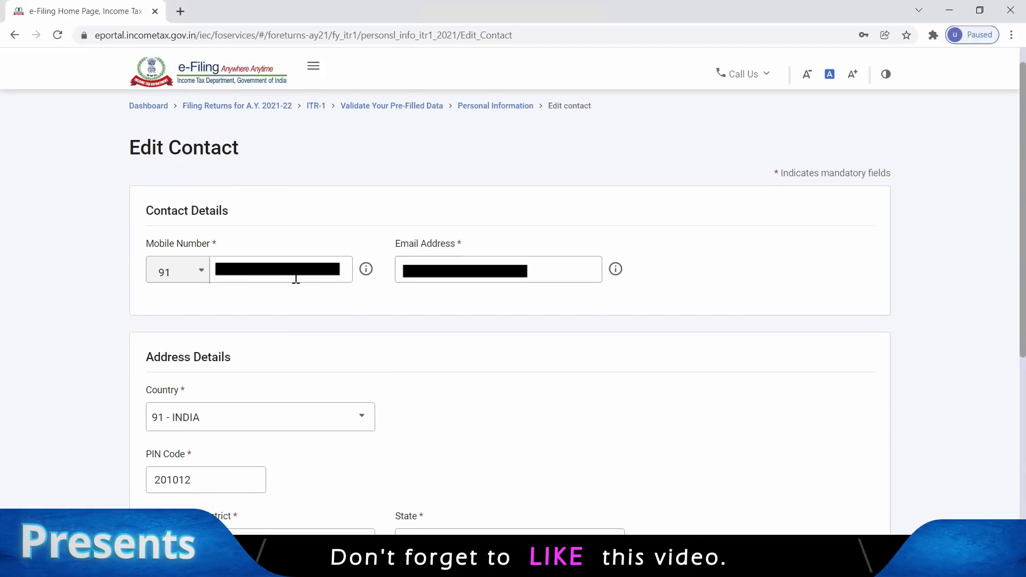
{"action": "scroll", "coordinate": [516, 277], "scroll_direction": "down", "scroll_amount": 4}
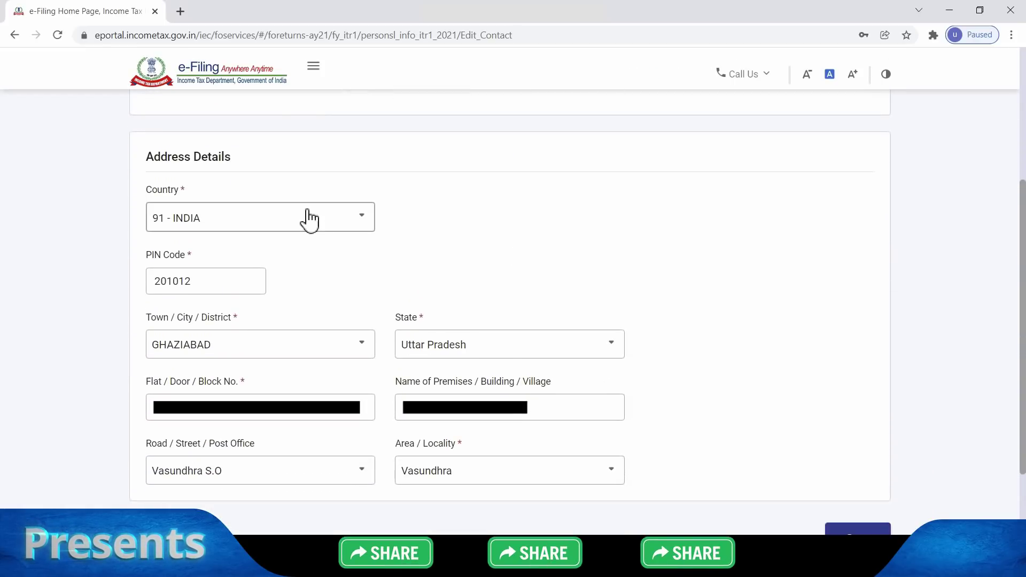
{"action": "scroll", "coordinate": [452, 306], "scroll_direction": "down", "scroll_amount": 2}
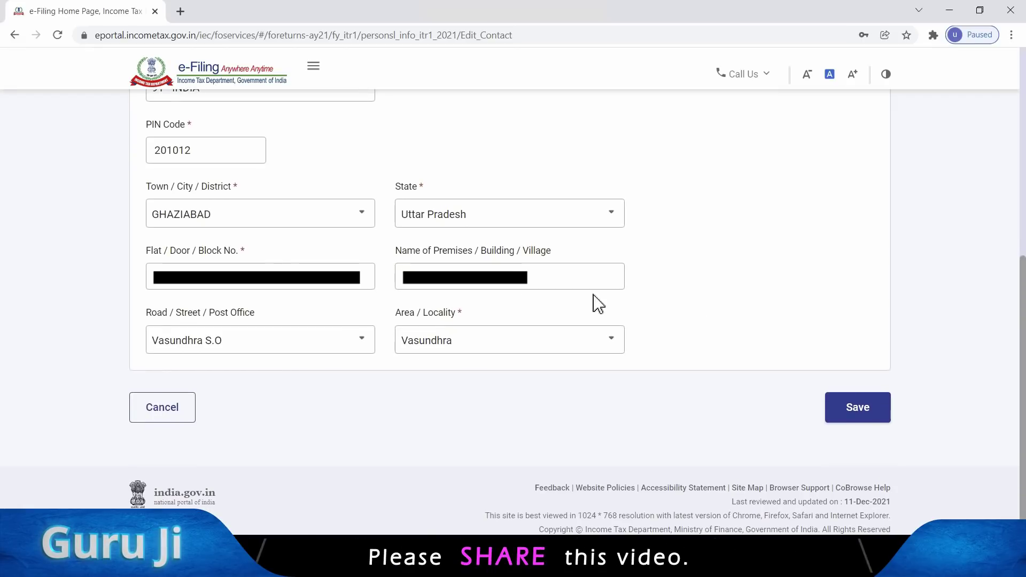
{"action": "left_click", "coordinate": [855, 409]}
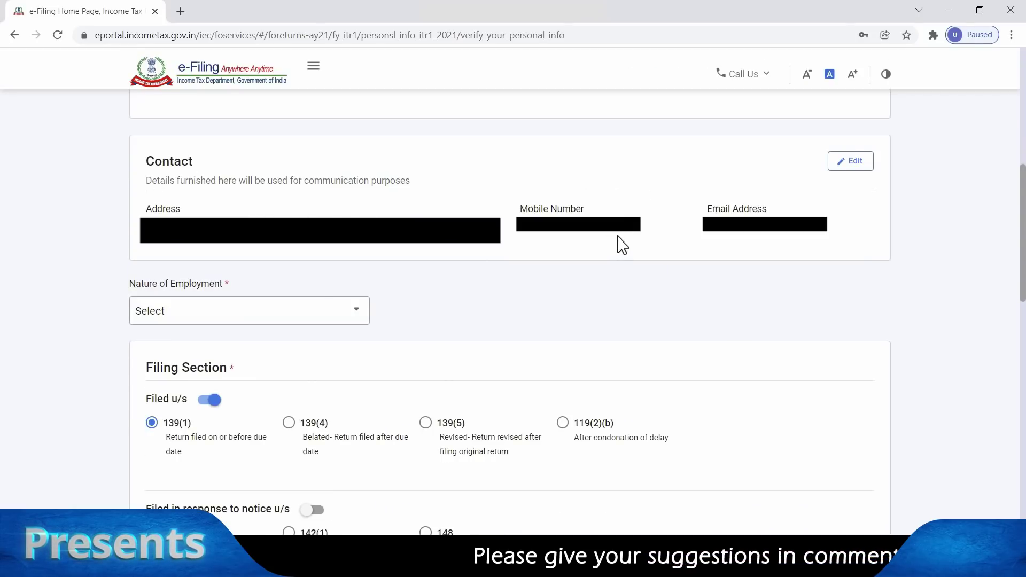
Open the Nature of Employment choices and look through all the available options
{"action": "scroll", "coordinate": [622, 245], "scroll_direction": "down", "scroll_amount": 1}
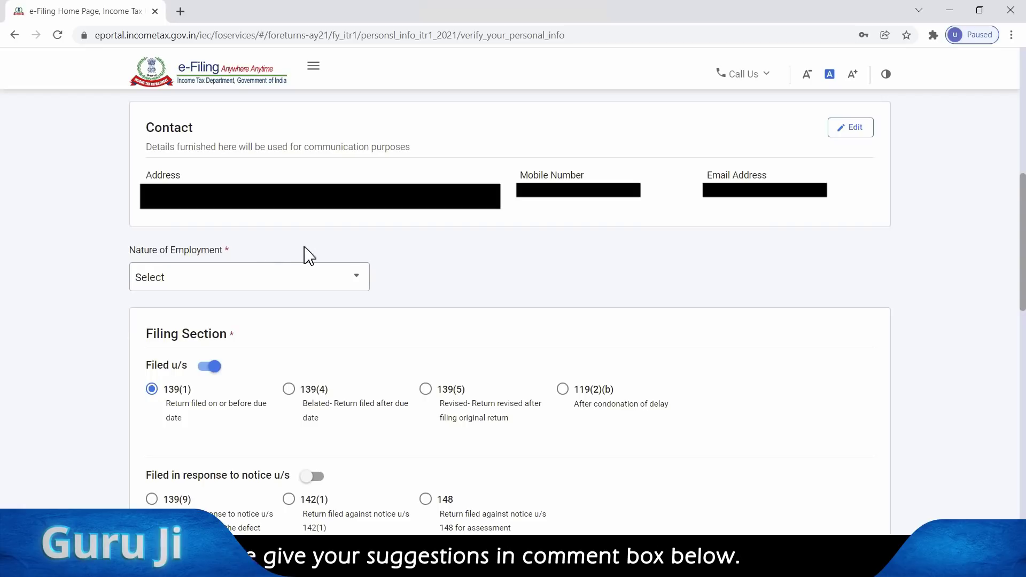
{"action": "left_click", "coordinate": [338, 286]}
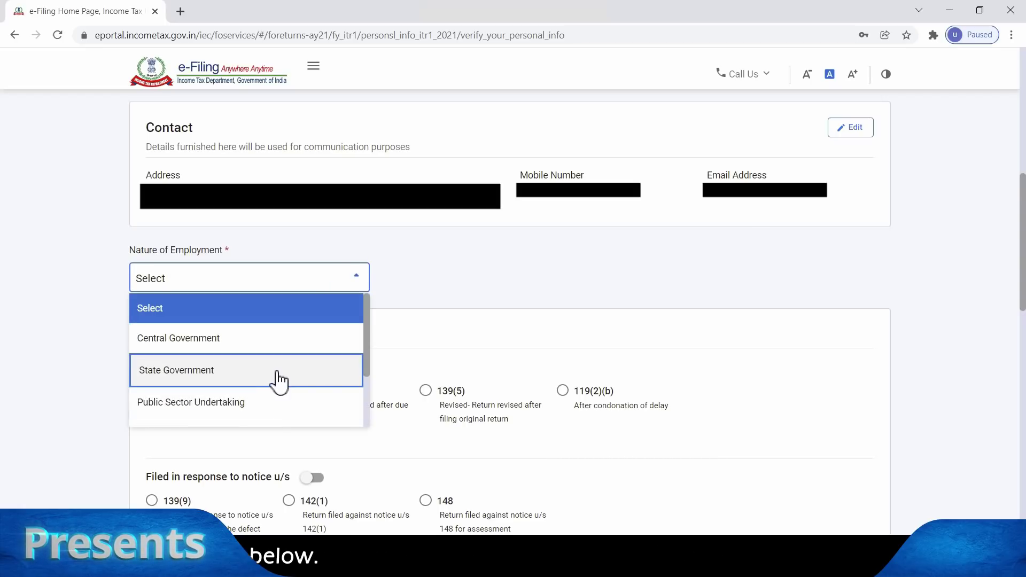
{"action": "scroll", "coordinate": [287, 411], "scroll_direction": "down", "scroll_amount": 2}
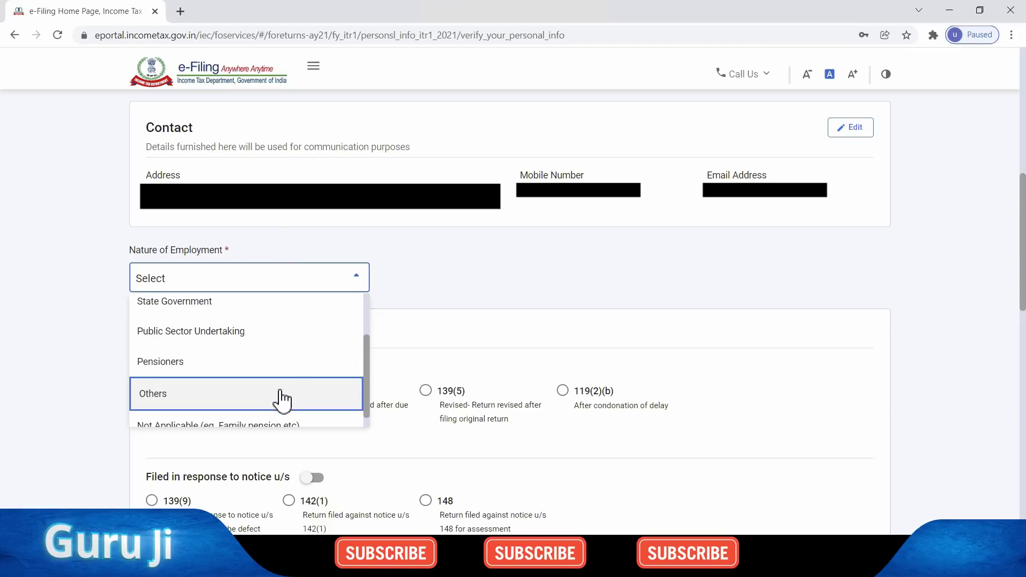
{"action": "scroll", "coordinate": [287, 395], "scroll_direction": "down", "scroll_amount": 1}
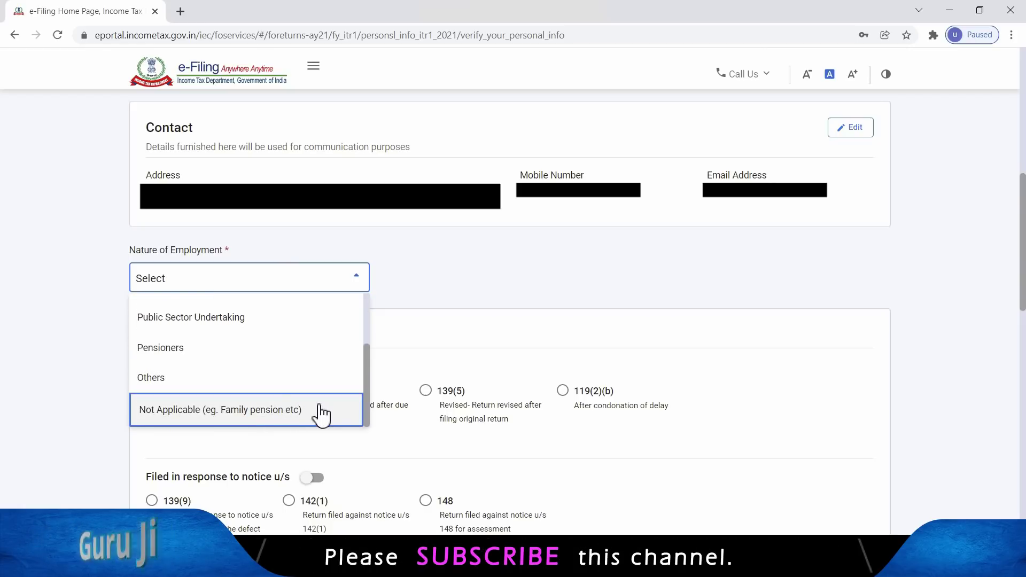
{"action": "scroll", "coordinate": [321, 414], "scroll_direction": "up", "scroll_amount": 3}
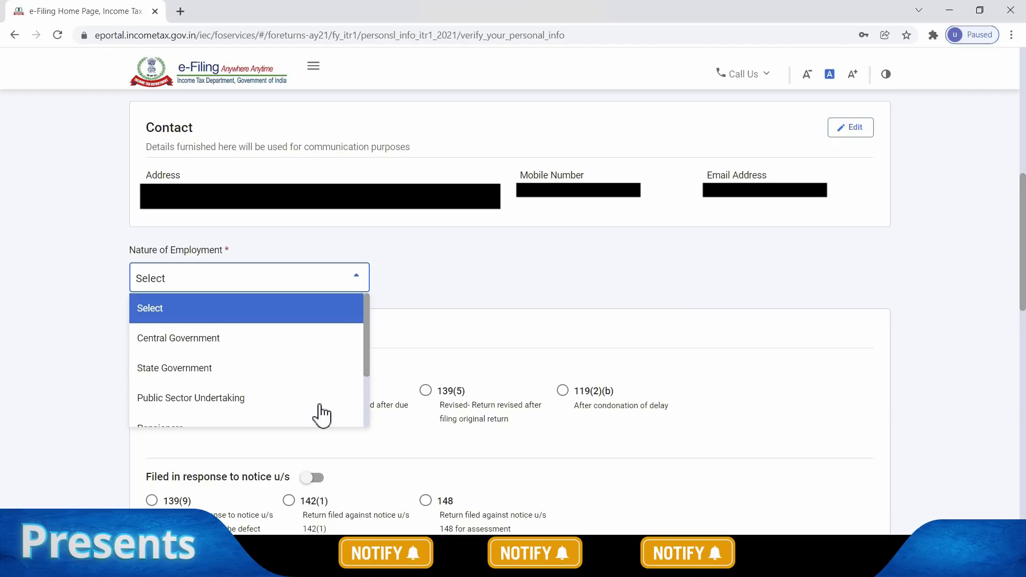
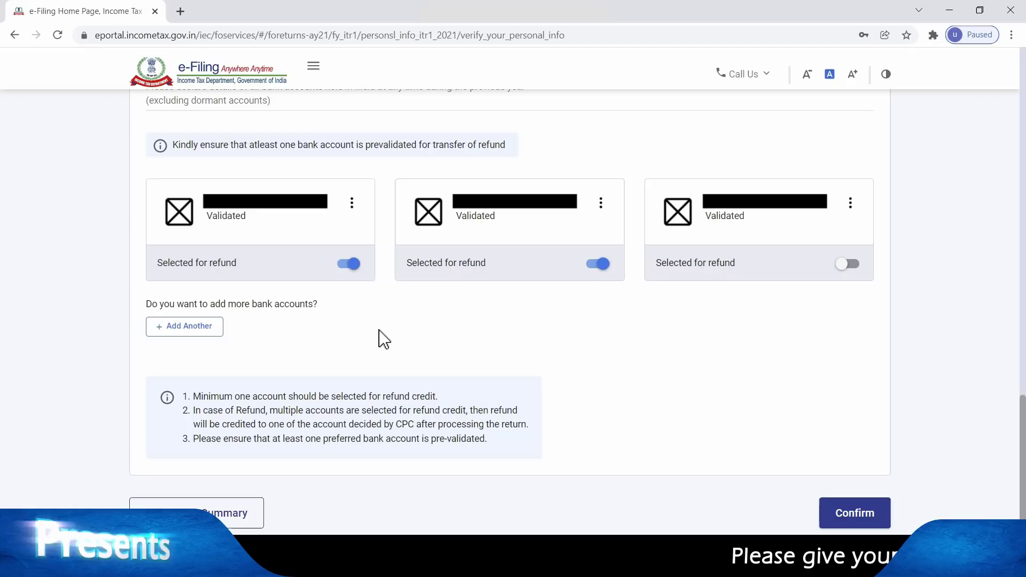
Keep the first bank account selected for refund, switch off the second account's refund selection, and confirm the personal information
{"action": "left_click", "coordinate": [348, 266]}
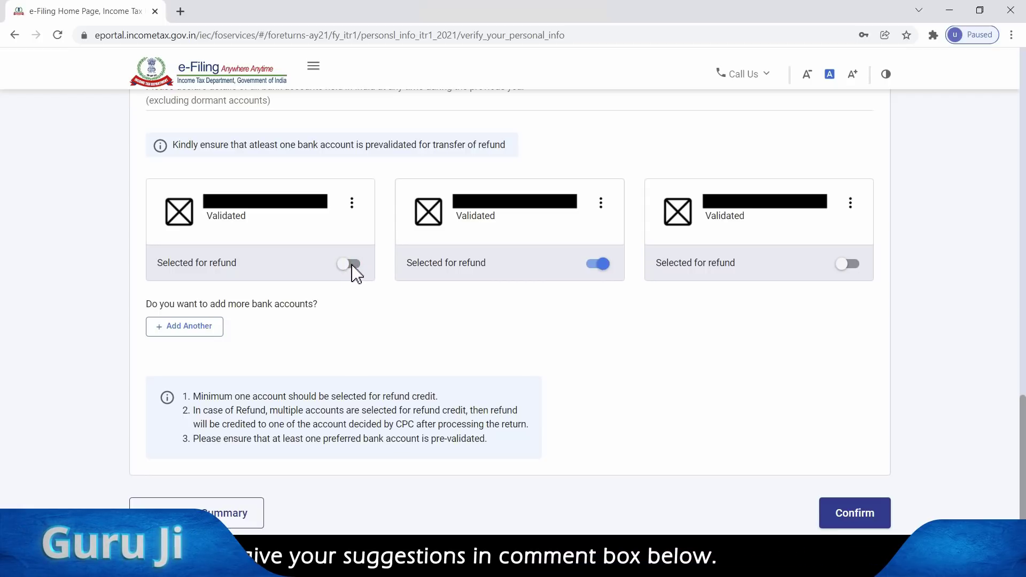
{"action": "left_click", "coordinate": [352, 266]}
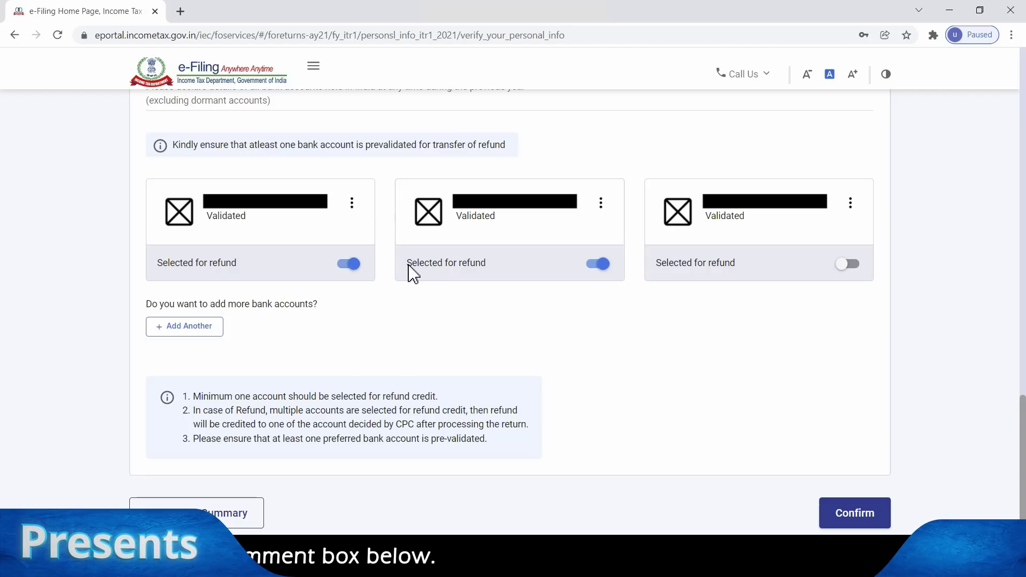
{"action": "left_click", "coordinate": [597, 264]}
{"action": "left_click", "coordinate": [863, 514]}
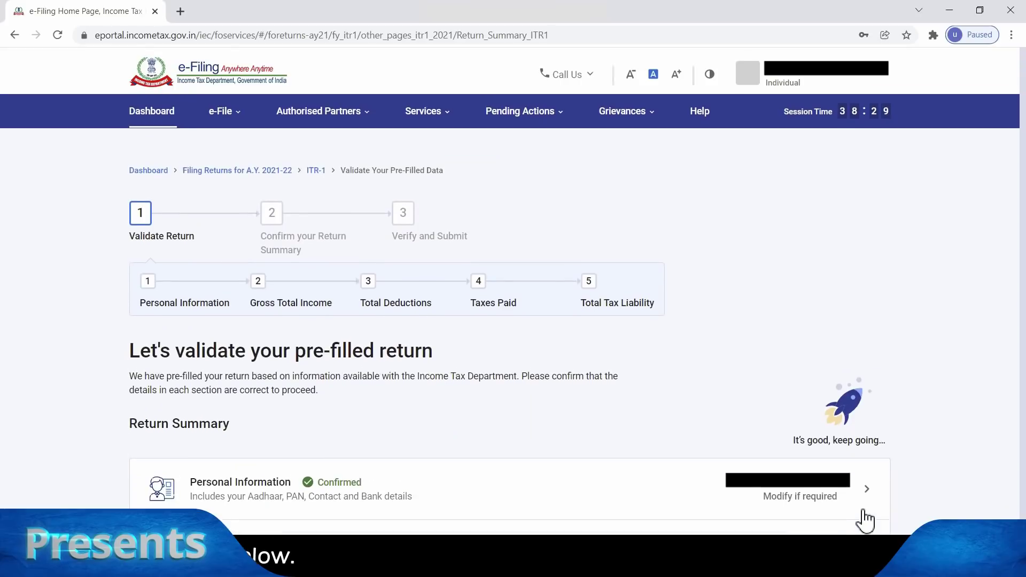
Open the Gross Total Income section from the return summary
{"action": "scroll", "coordinate": [705, 417], "scroll_direction": "down", "scroll_amount": 4}
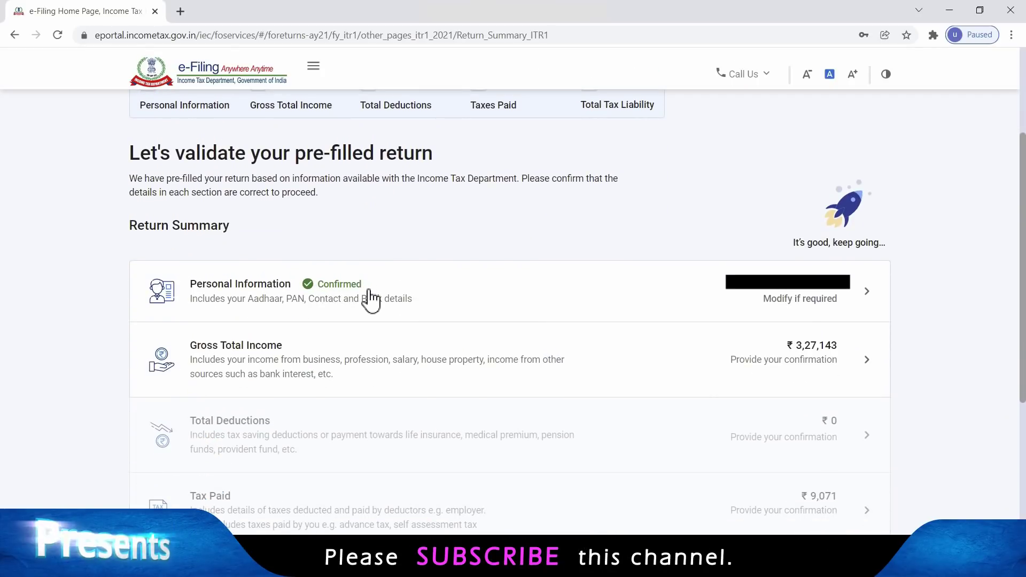
{"action": "scroll", "coordinate": [370, 299], "scroll_direction": "down", "scroll_amount": 1}
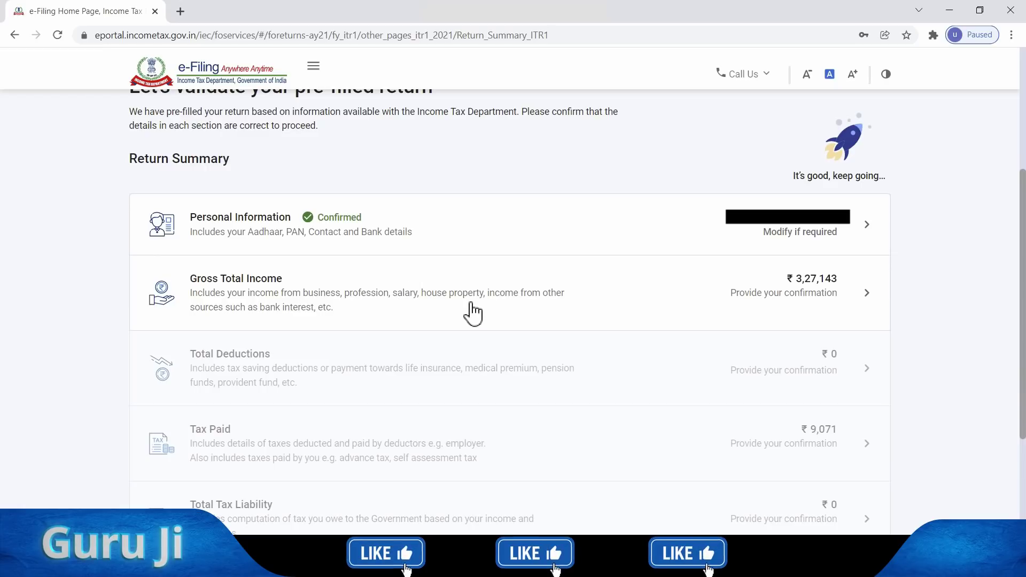
{"action": "left_click", "coordinate": [302, 296]}
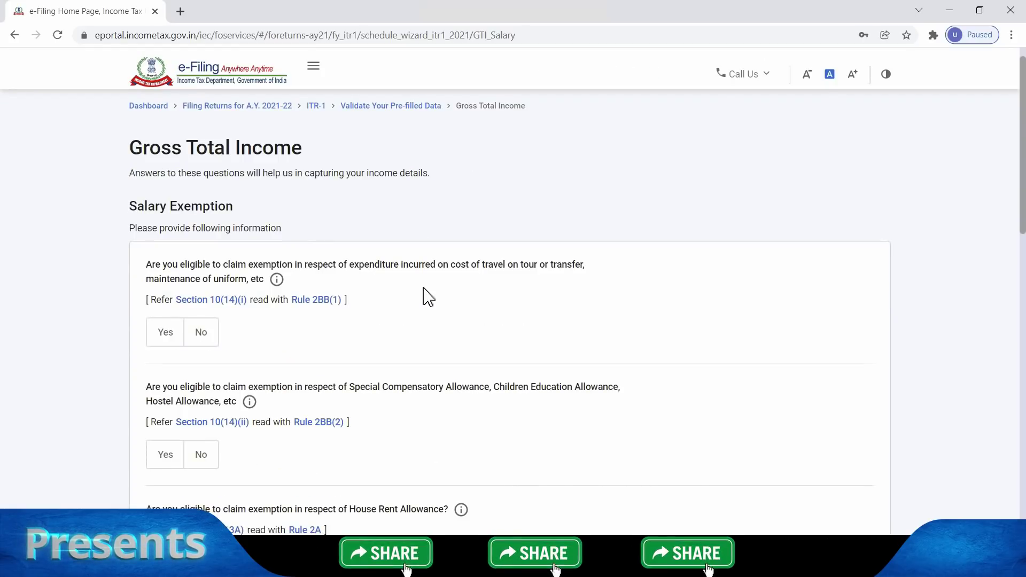
Answer No to the travel and uniform expenditure exemption and to the Special Compensatory, Children Education and Hostel Allowance exemption
{"action": "scroll", "coordinate": [430, 296], "scroll_direction": "down", "scroll_amount": 1}
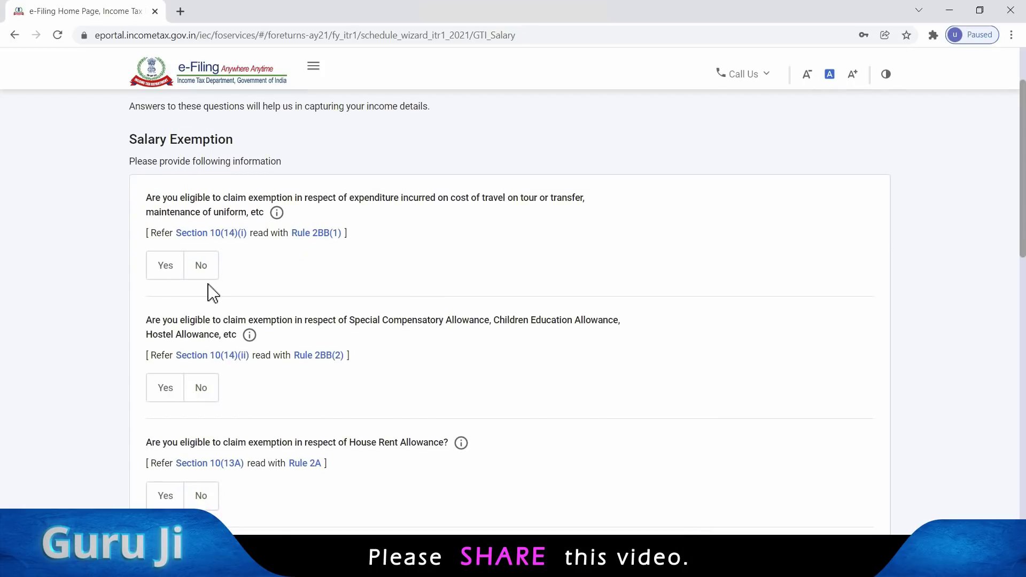
{"action": "scroll", "coordinate": [319, 272], "scroll_direction": "down", "scroll_amount": 4}
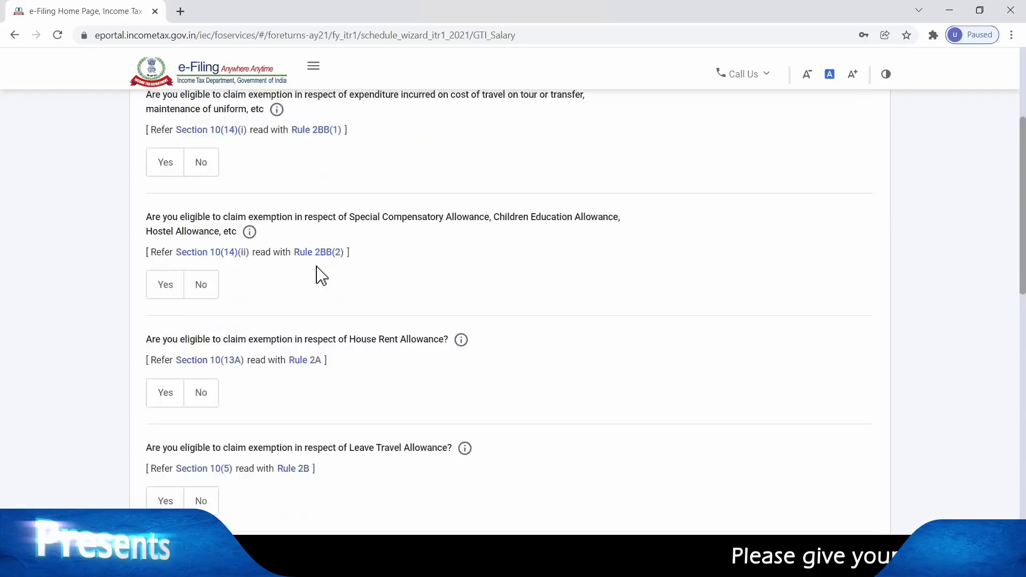
{"action": "scroll", "coordinate": [319, 272], "scroll_direction": "up", "scroll_amount": 3}
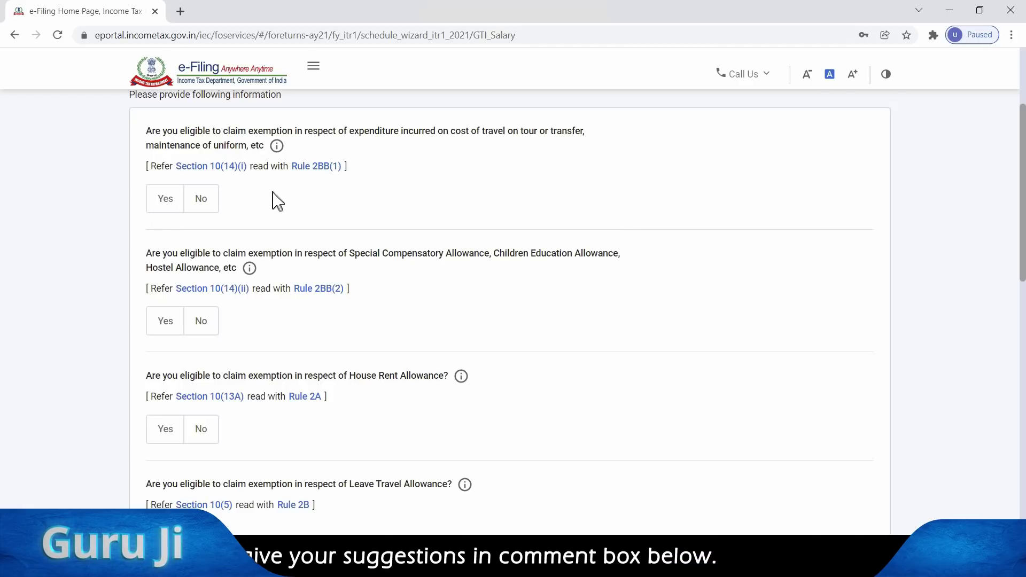
{"action": "left_click", "coordinate": [200, 198]}
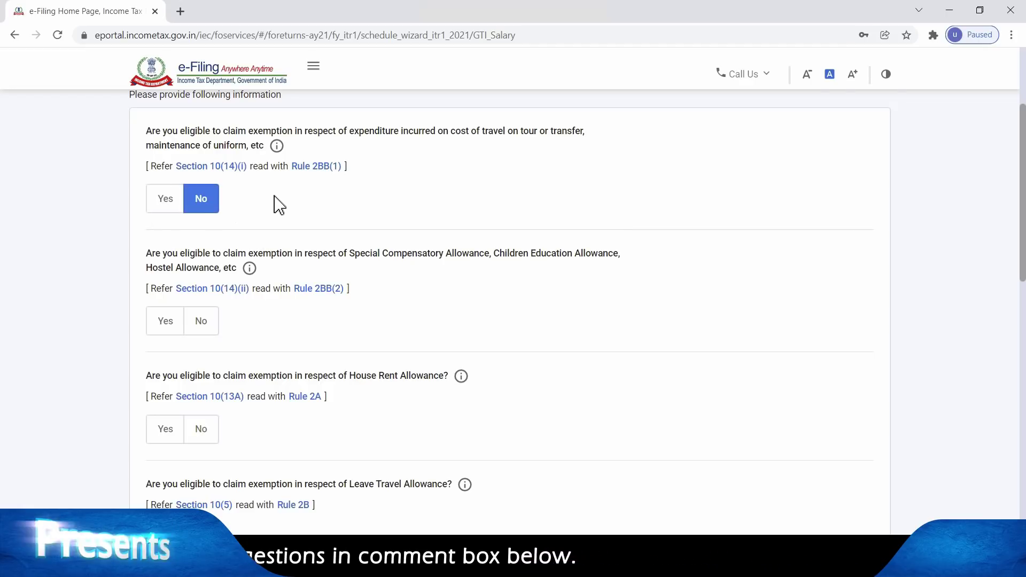
{"action": "scroll", "coordinate": [410, 197], "scroll_direction": "down", "scroll_amount": 1}
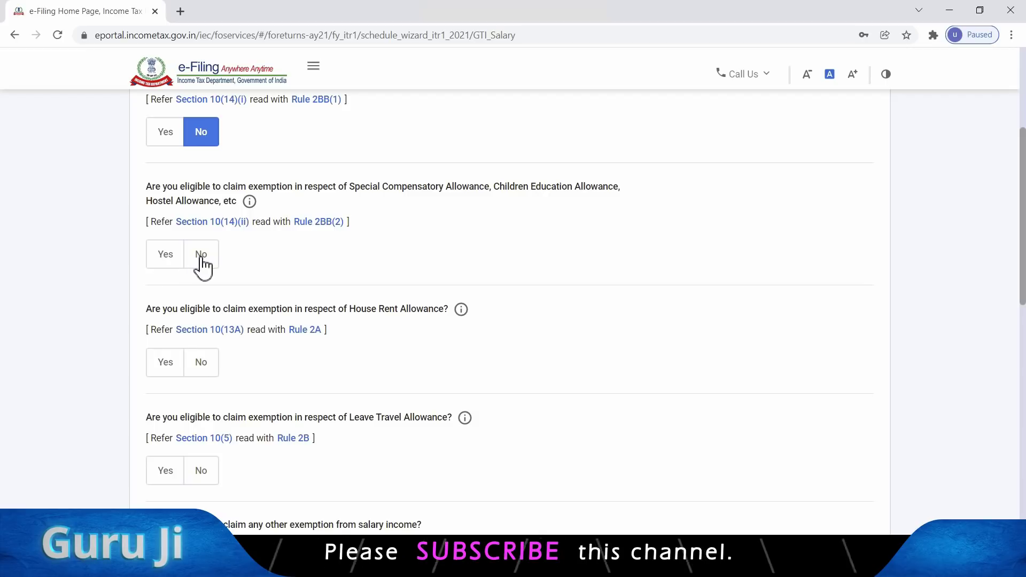
{"action": "left_click", "coordinate": [167, 260]}
{"action": "left_click", "coordinate": [217, 318]}
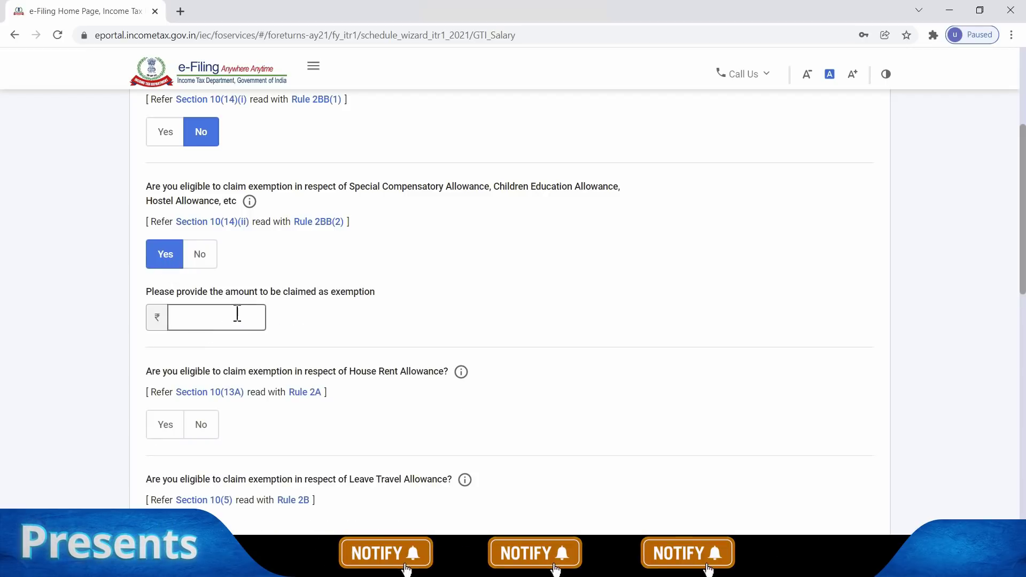
{"action": "left_click", "coordinate": [203, 259]}
Answer No to the exemption questions for House Rent Allowance and Leave Travel Allowance
{"action": "scroll", "coordinate": [299, 261], "scroll_direction": "down", "scroll_amount": 3}
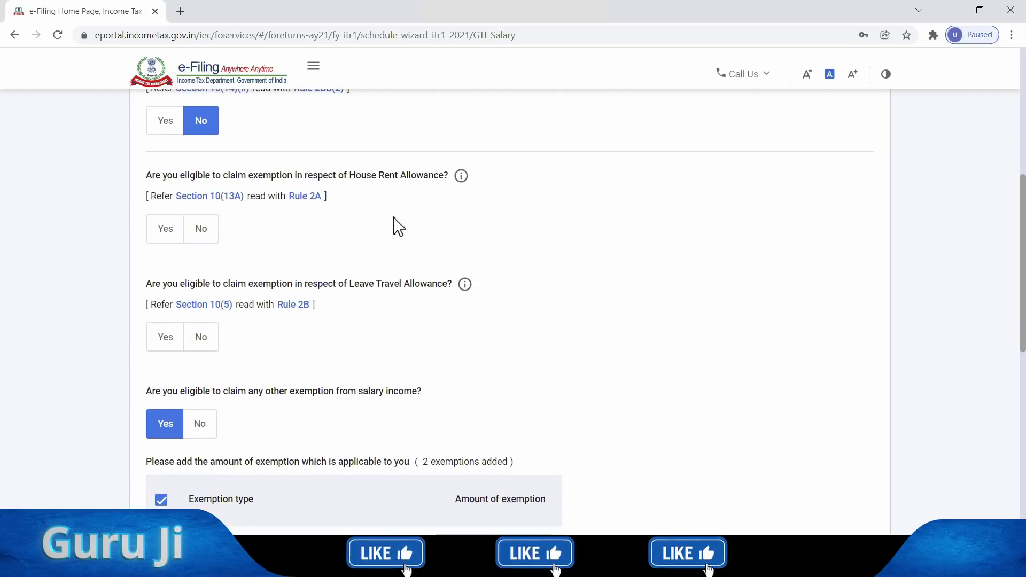
{"action": "left_click", "coordinate": [167, 231]}
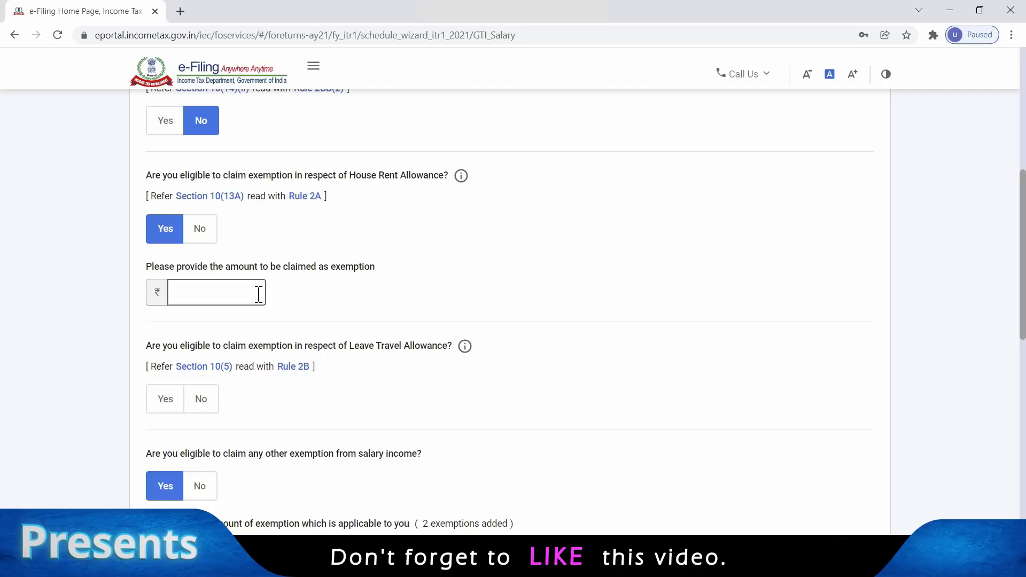
{"action": "left_click", "coordinate": [207, 234]}
{"action": "scroll", "coordinate": [208, 235], "scroll_direction": "down", "scroll_amount": 2}
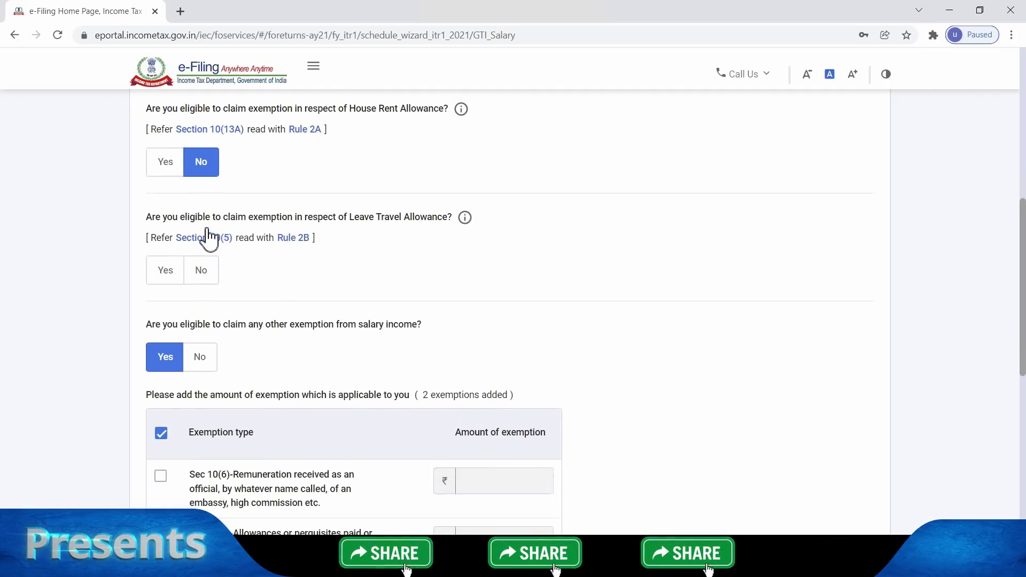
{"action": "scroll", "coordinate": [208, 235], "scroll_direction": "down", "scroll_amount": 1}
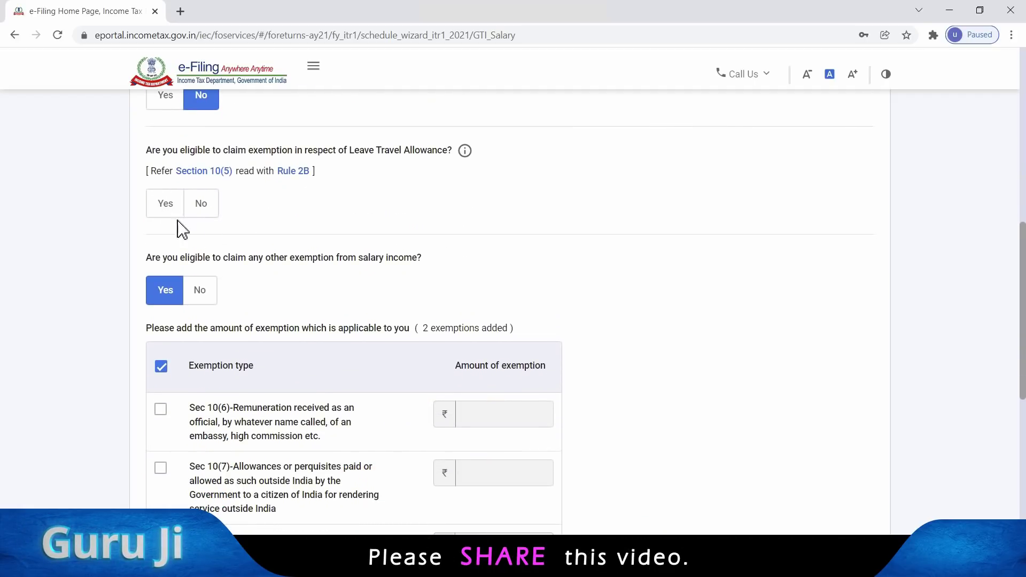
{"action": "left_click", "coordinate": [205, 219]}
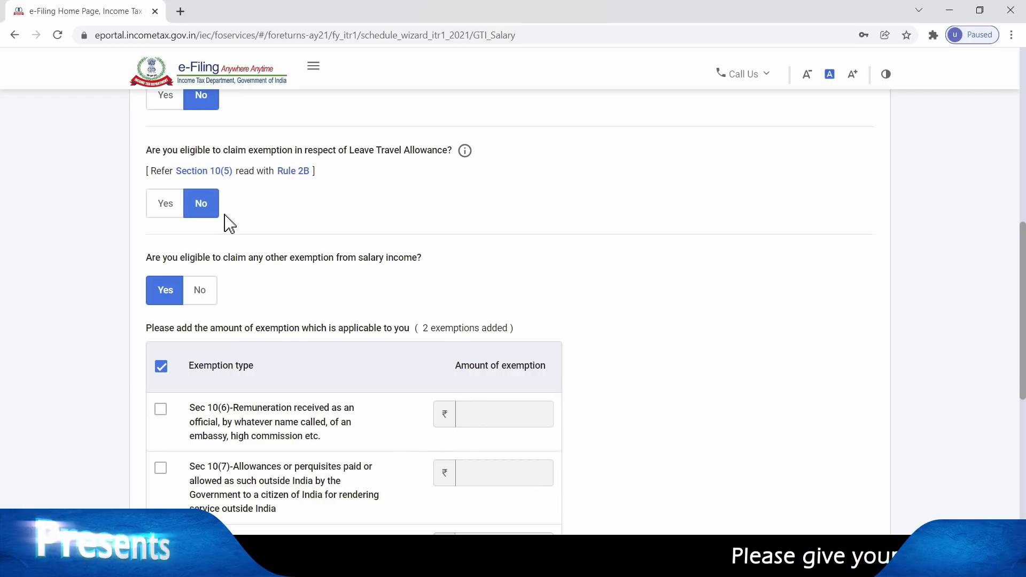
Look through the other salary exemption types, set the answer for any other exemption to No, and continue to the income source details
{"action": "left_click", "coordinate": [199, 289]}
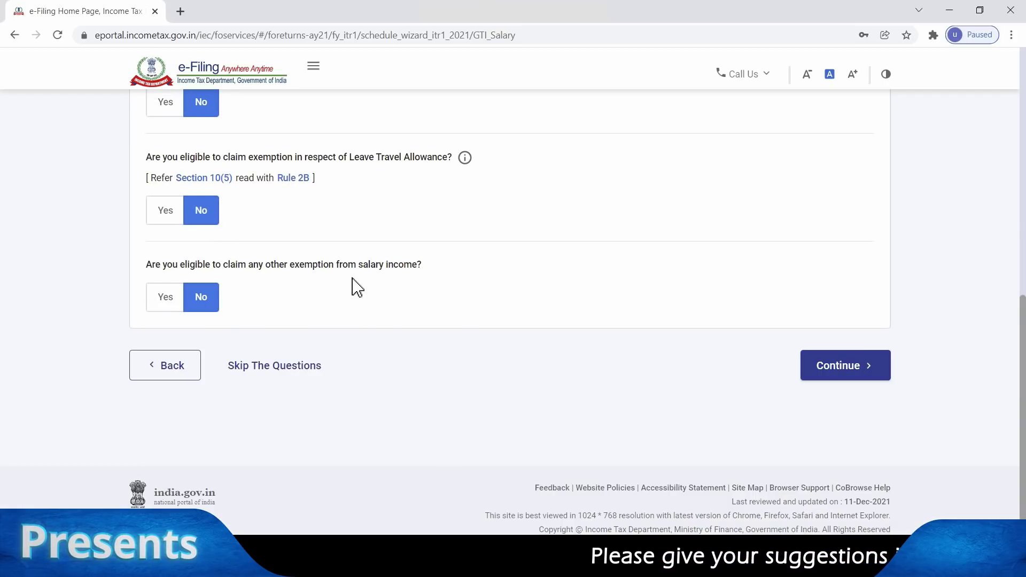
{"action": "left_click", "coordinate": [156, 300]}
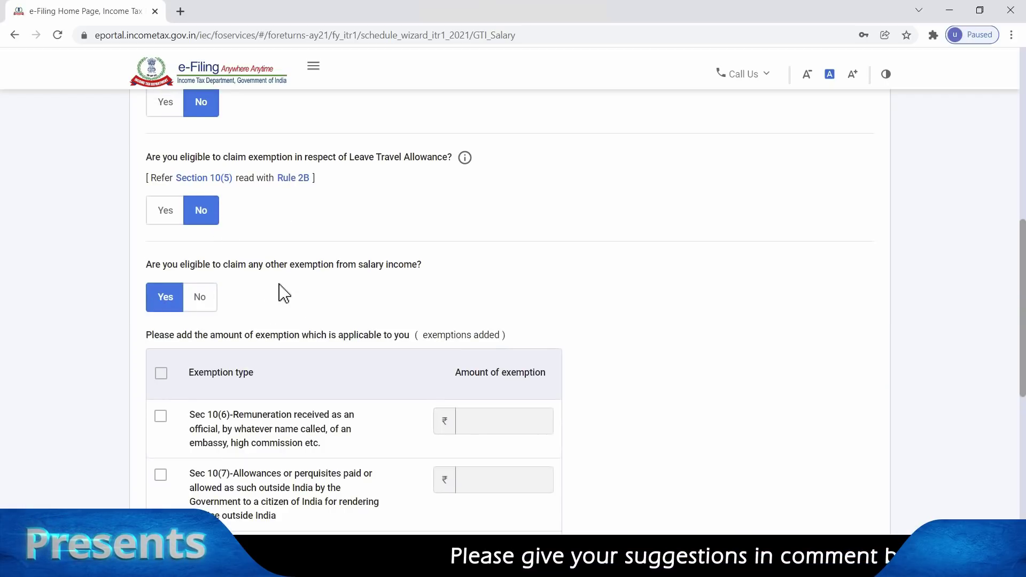
{"action": "scroll", "coordinate": [388, 155], "scroll_direction": "down", "scroll_amount": 5}
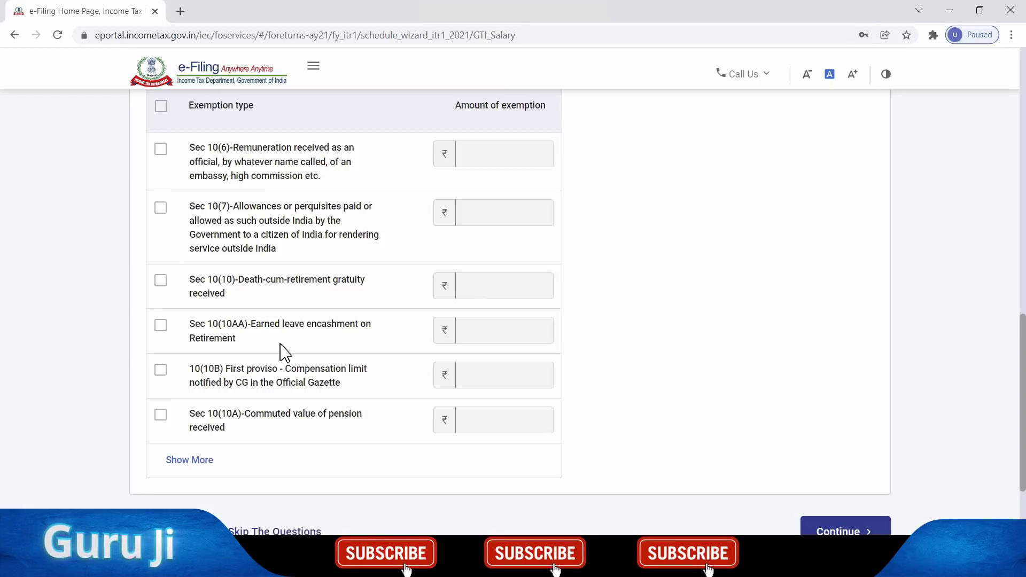
{"action": "scroll", "coordinate": [283, 352], "scroll_direction": "up", "scroll_amount": 3}
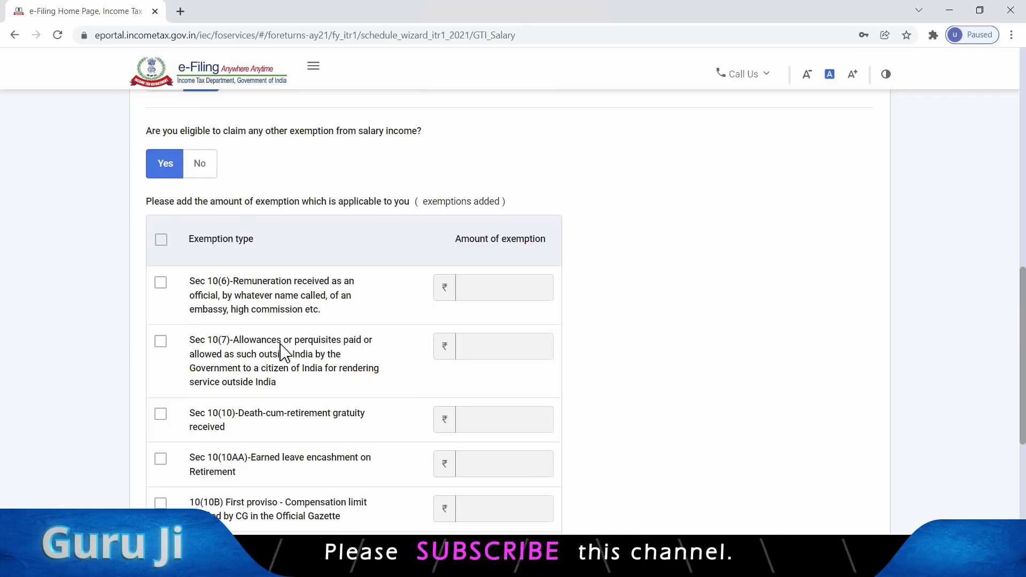
{"action": "left_click", "coordinate": [200, 166]}
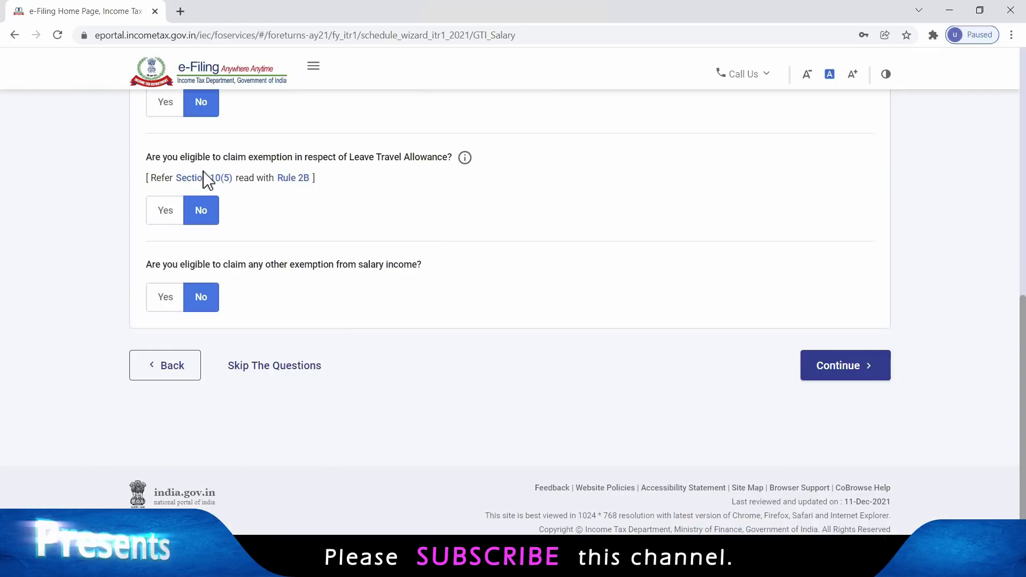
{"action": "left_click", "coordinate": [837, 371]}
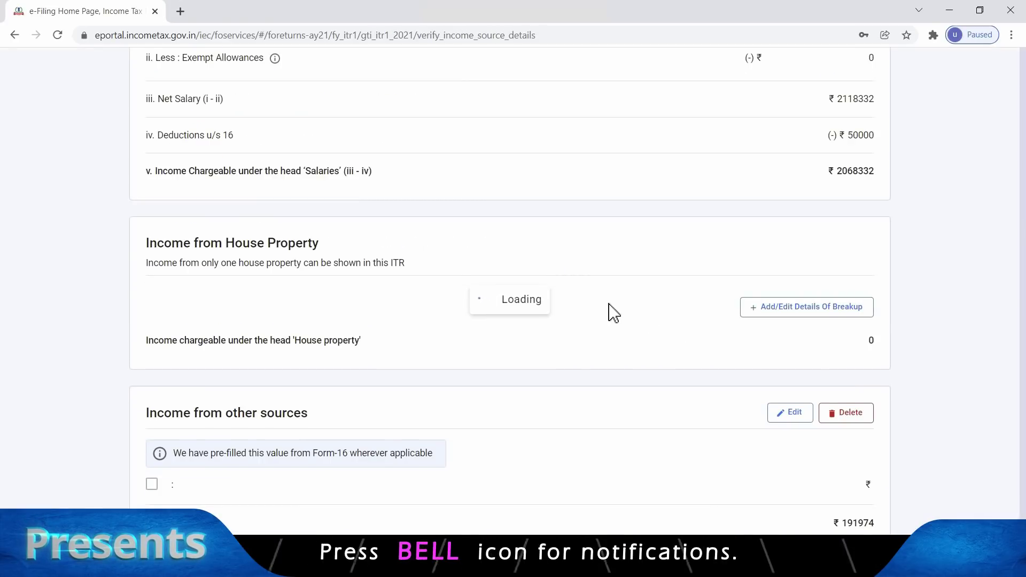
Open the house property income breakup and add it as Self Occupied with both amounts left at 0
{"action": "scroll", "coordinate": [611, 299], "scroll_direction": "down", "scroll_amount": 1}
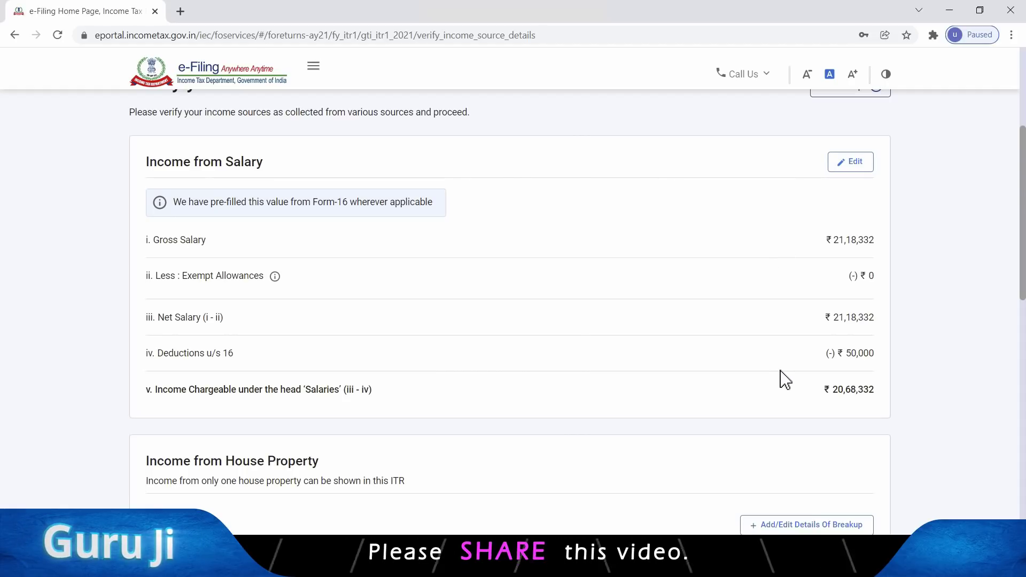
{"action": "scroll", "coordinate": [233, 214], "scroll_direction": "down", "scroll_amount": 5}
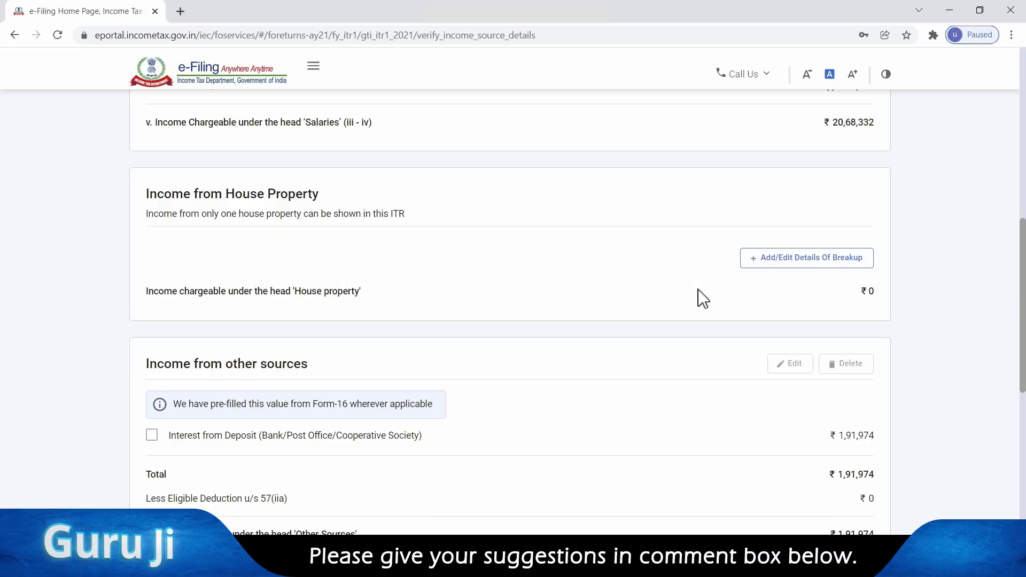
{"action": "left_click", "coordinate": [817, 262]}
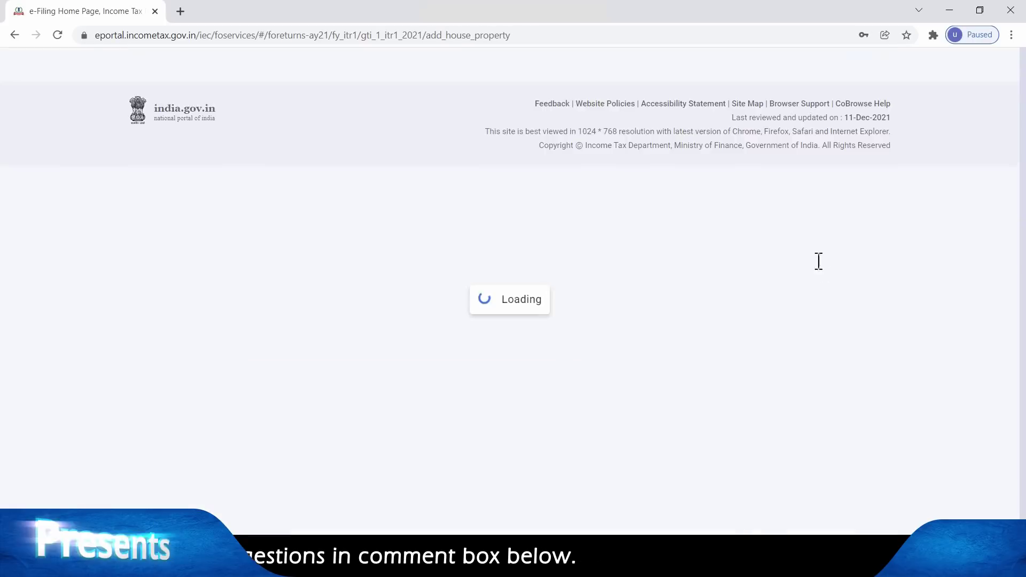
{"action": "scroll", "coordinate": [470, 264], "scroll_direction": "down", "scroll_amount": 3}
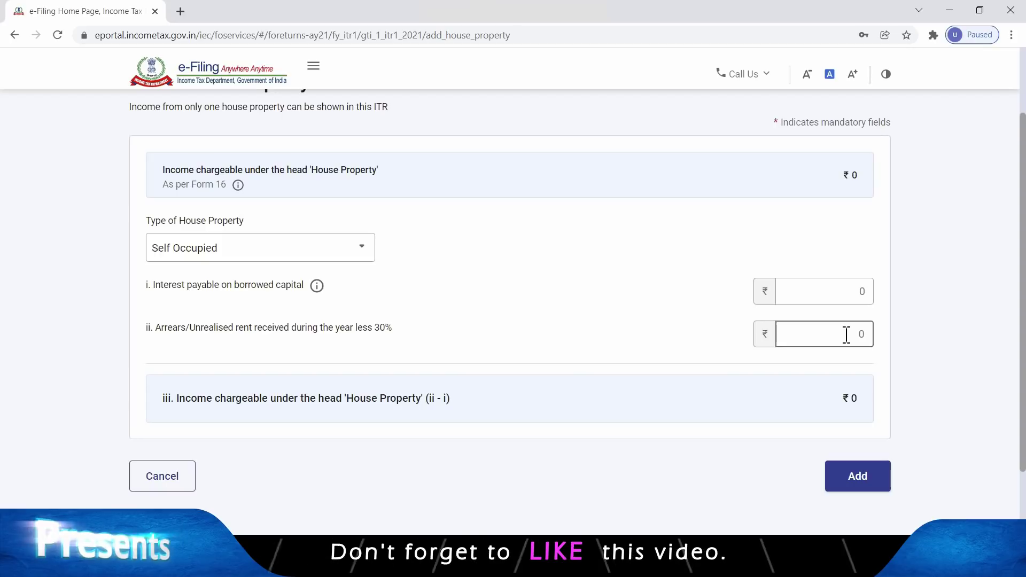
{"action": "left_click", "coordinate": [860, 479]}
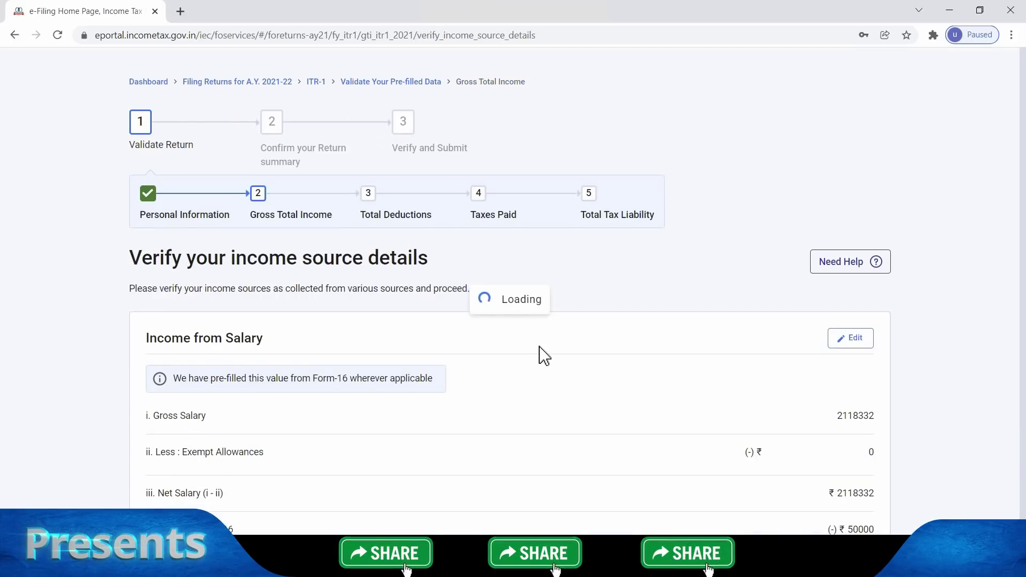
Open the Income from Other Sources questions for adding another income
{"action": "scroll", "coordinate": [38, 202], "scroll_direction": "down", "scroll_amount": 15}
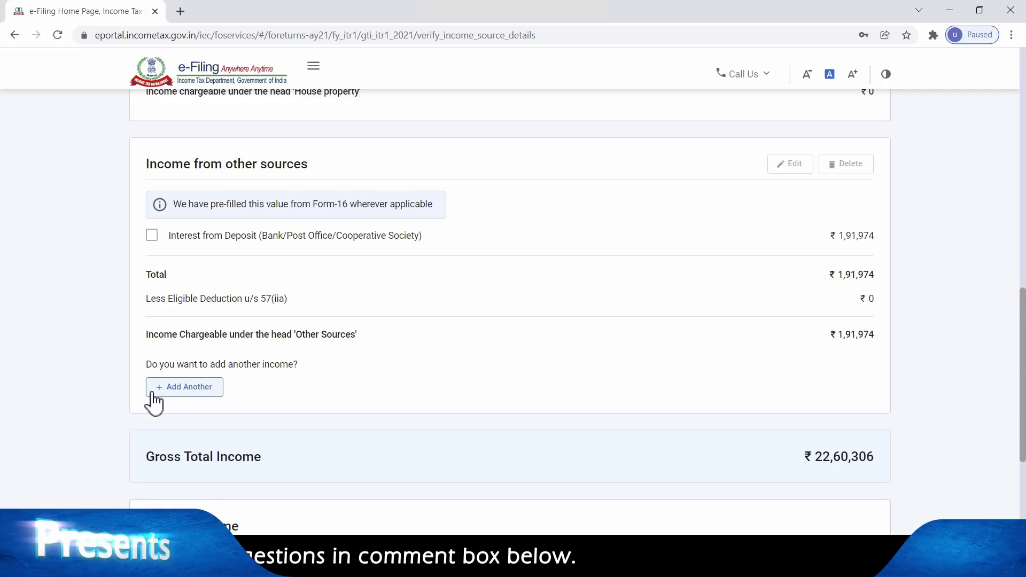
{"action": "left_click", "coordinate": [185, 394]}
{"action": "scroll", "coordinate": [369, 344], "scroll_direction": "down", "scroll_amount": 3}
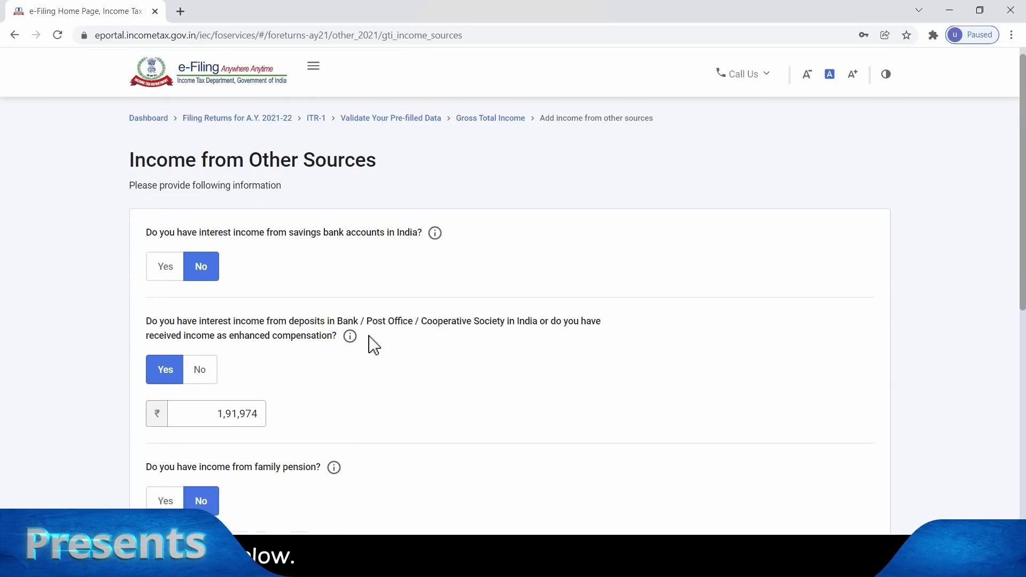
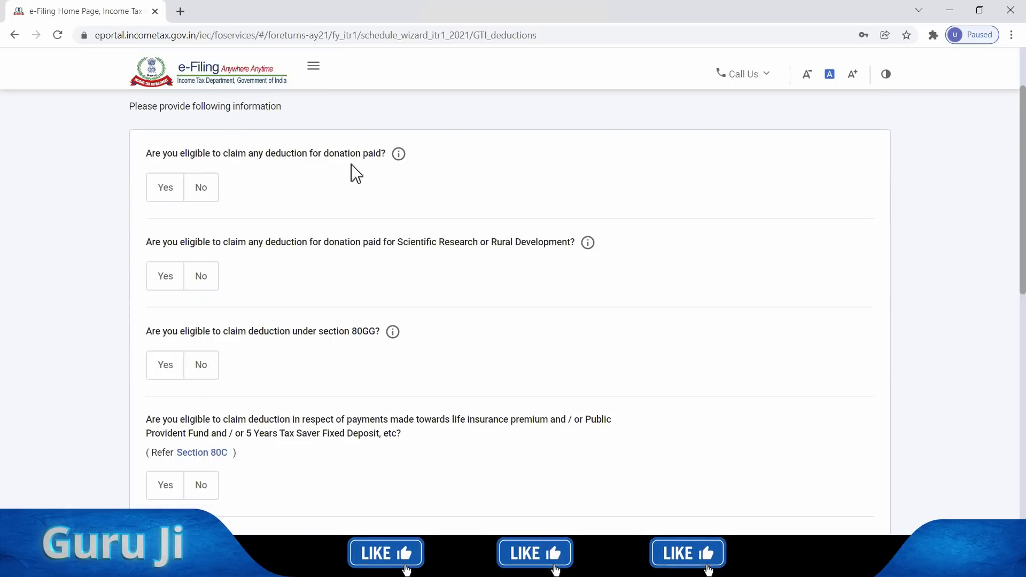
Answer No to the deductions for donation paid and for donation to Scientific Research or Rural Development
{"action": "left_click", "coordinate": [201, 187]}
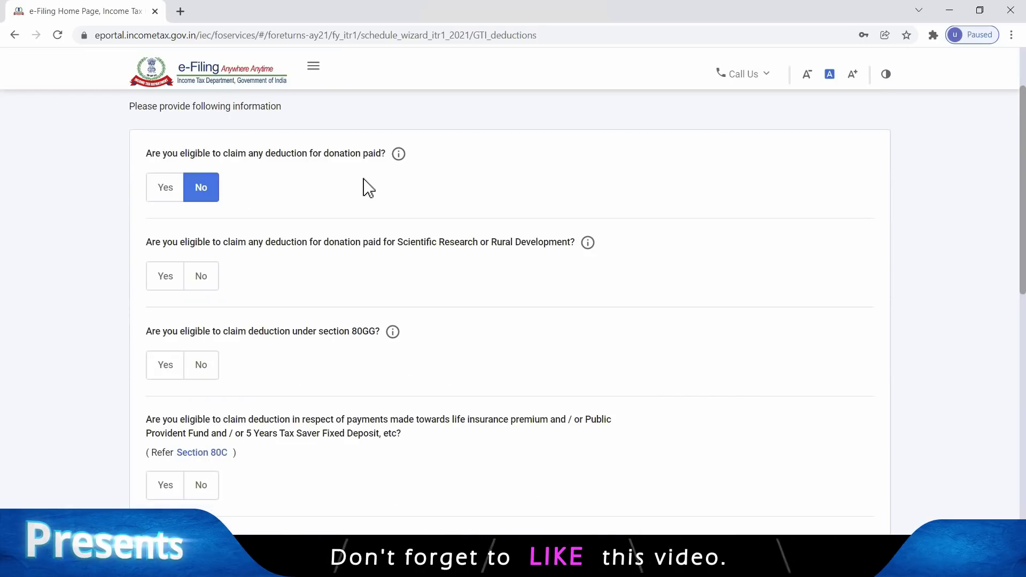
{"action": "left_click", "coordinate": [164, 192]}
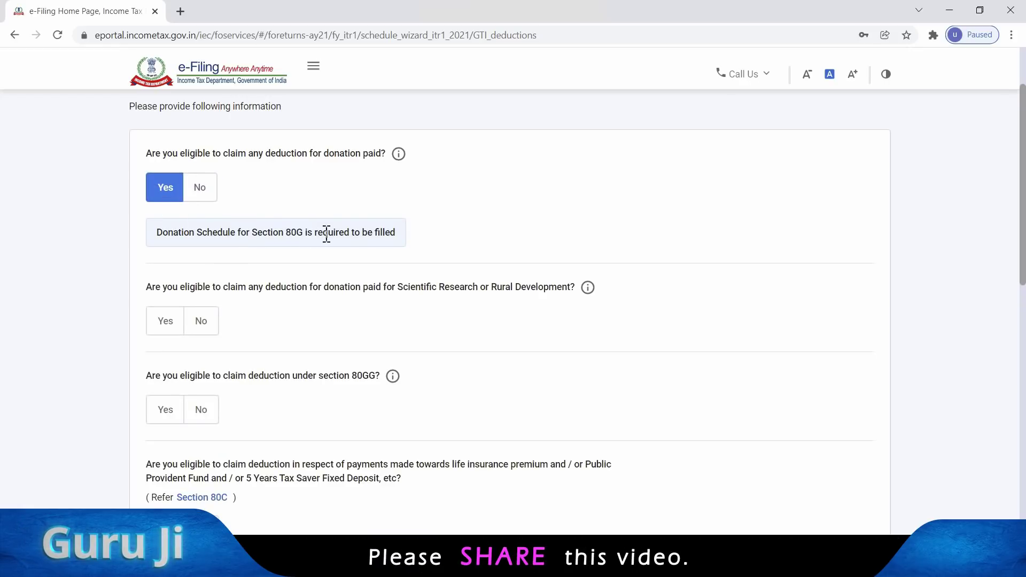
{"action": "left_click", "coordinate": [204, 195]}
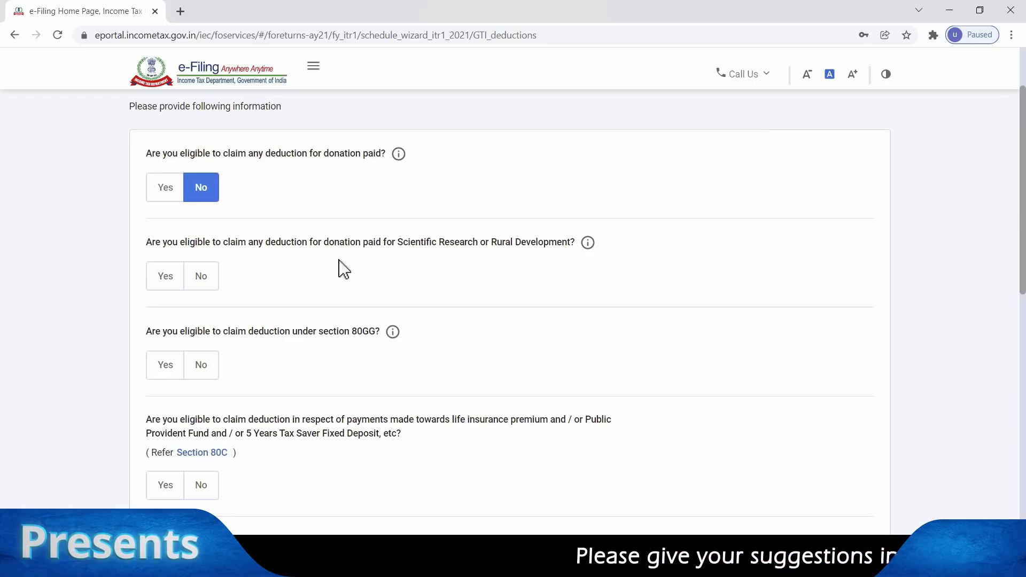
{"action": "left_click", "coordinate": [165, 278]}
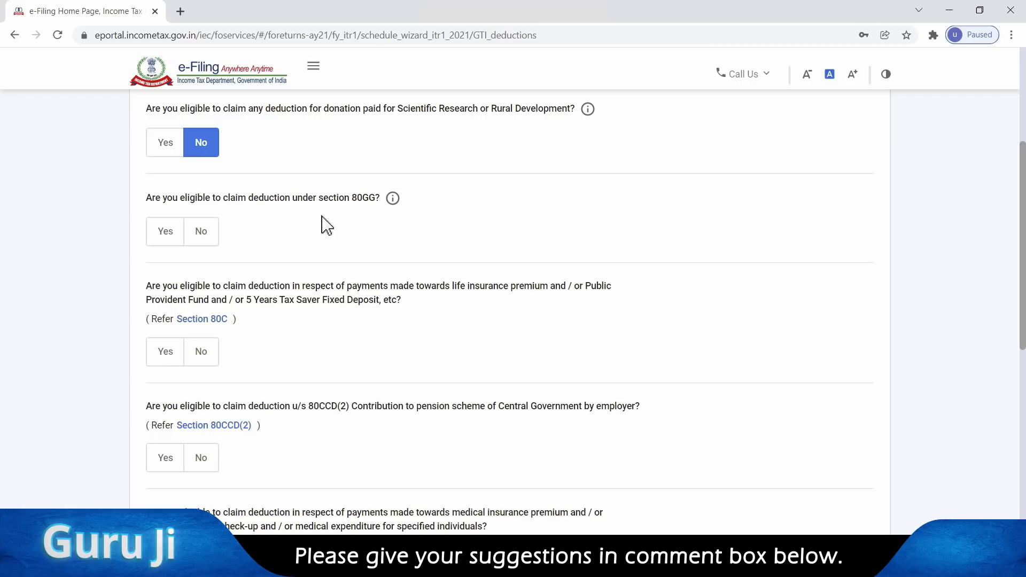
Answer No to the deductions under section 80GG and Section 80C
{"action": "left_click", "coordinate": [165, 233]}
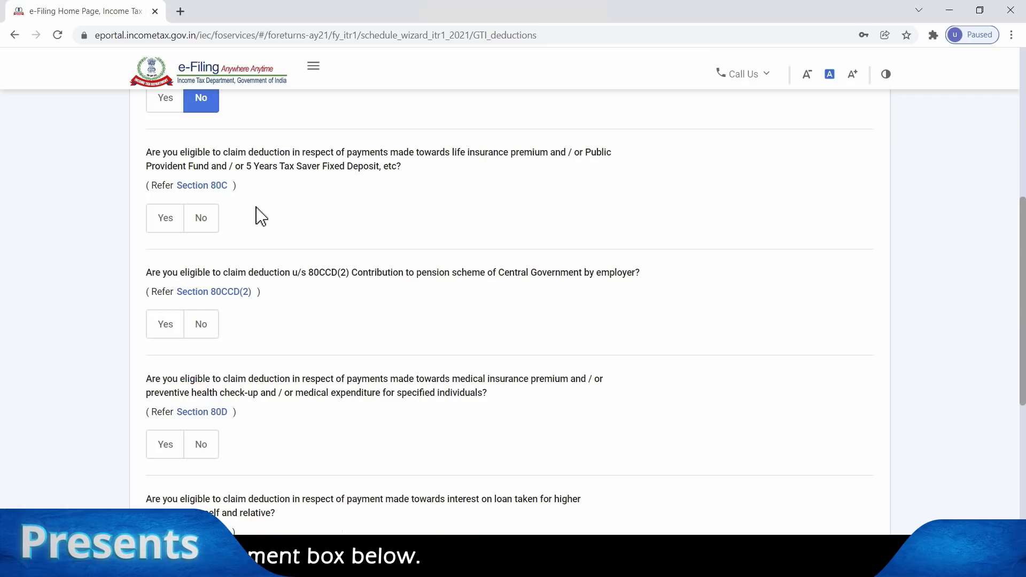
{"action": "left_click", "coordinate": [166, 219]}
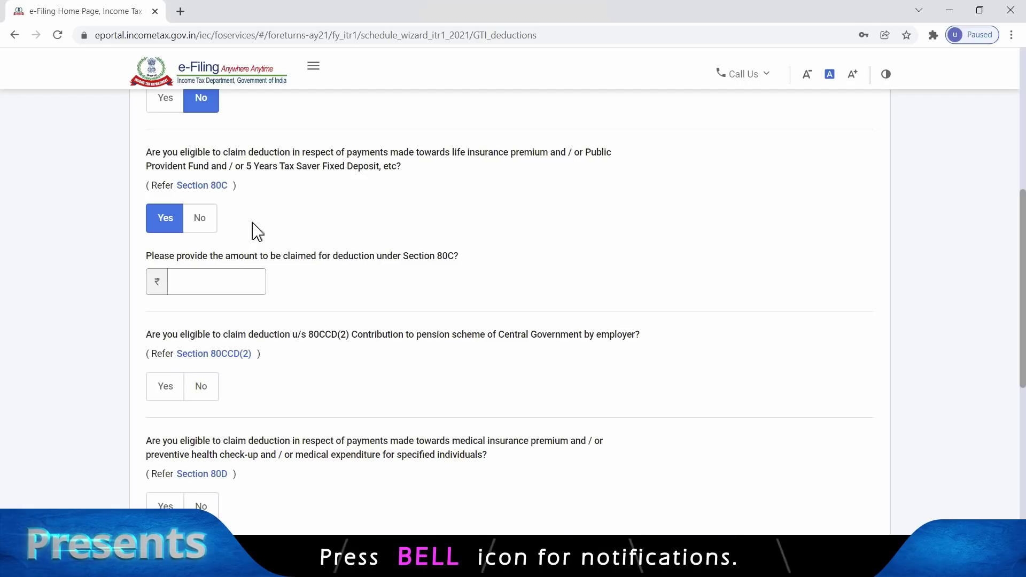
{"action": "left_click", "coordinate": [200, 217]}
Answer No to the 80CCD(2) deduction for the employer's contribution to the Central Government pension scheme
{"action": "scroll", "coordinate": [370, 275], "scroll_direction": "down", "scroll_amount": 1}
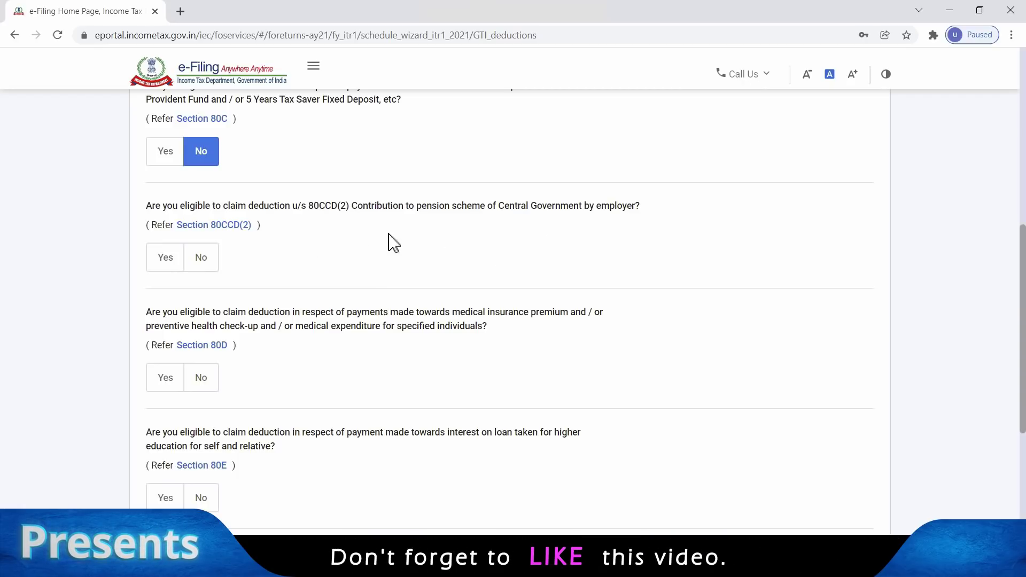
{"action": "left_click", "coordinate": [171, 264]}
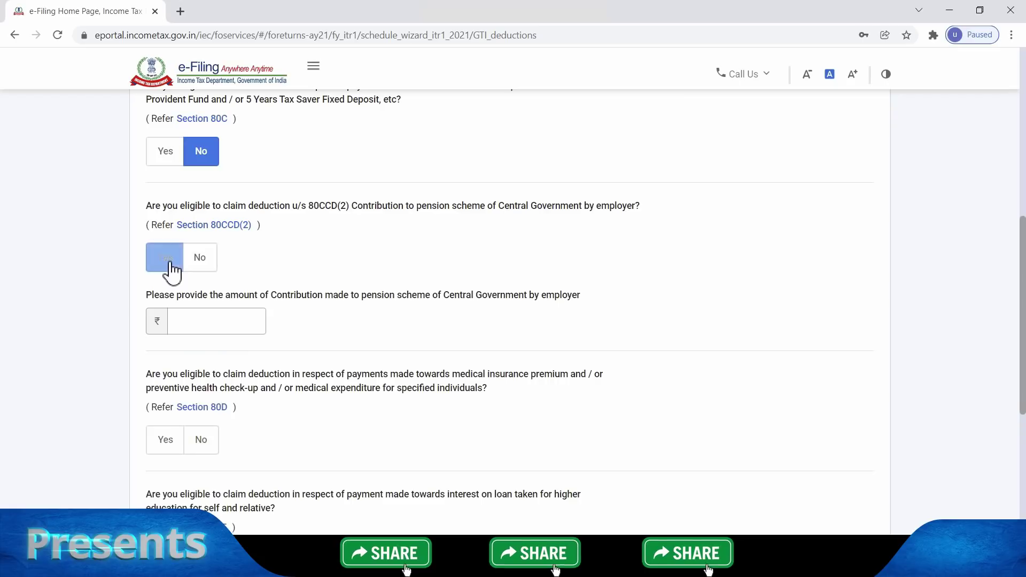
{"action": "left_click", "coordinate": [231, 323]}
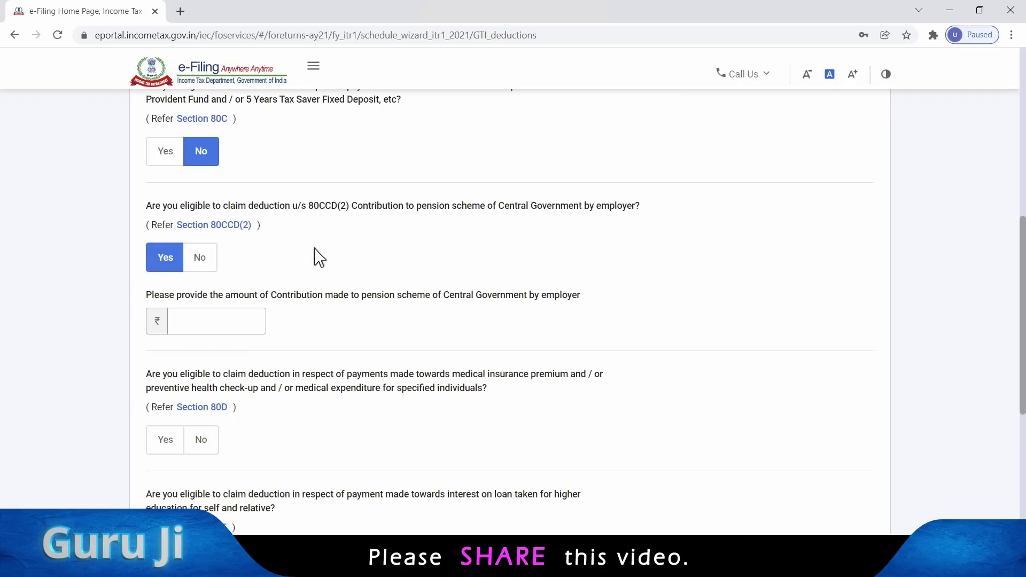
{"action": "left_click", "coordinate": [209, 267]}
{"action": "scroll", "coordinate": [196, 227], "scroll_direction": "down", "scroll_amount": 3}
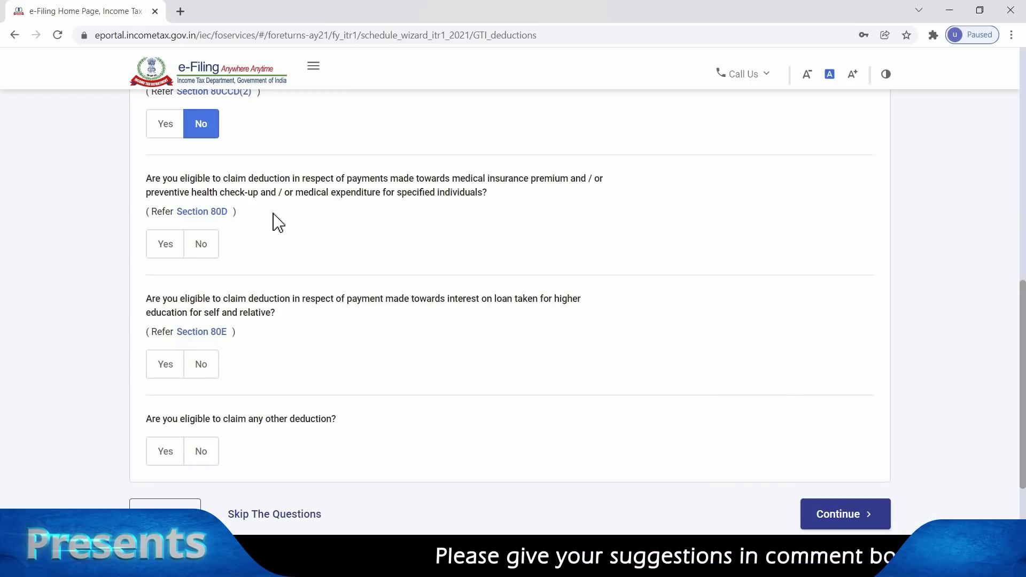
Answer Yes to the section 80D medical insurance deduction and No to the section 80E education loan interest deduction
{"action": "left_click", "coordinate": [169, 250]}
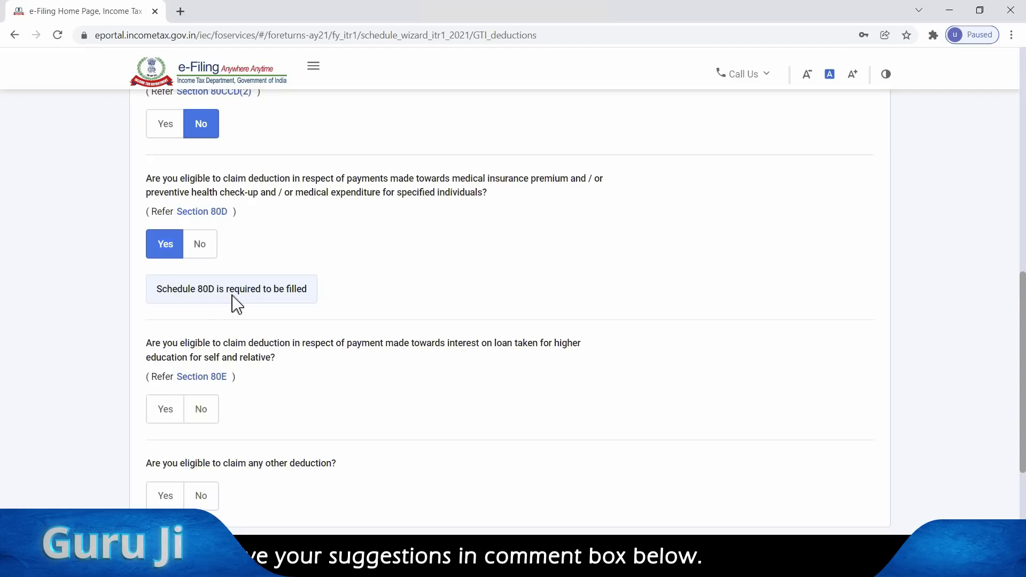
{"action": "scroll", "coordinate": [405, 249], "scroll_direction": "down", "scroll_amount": 3}
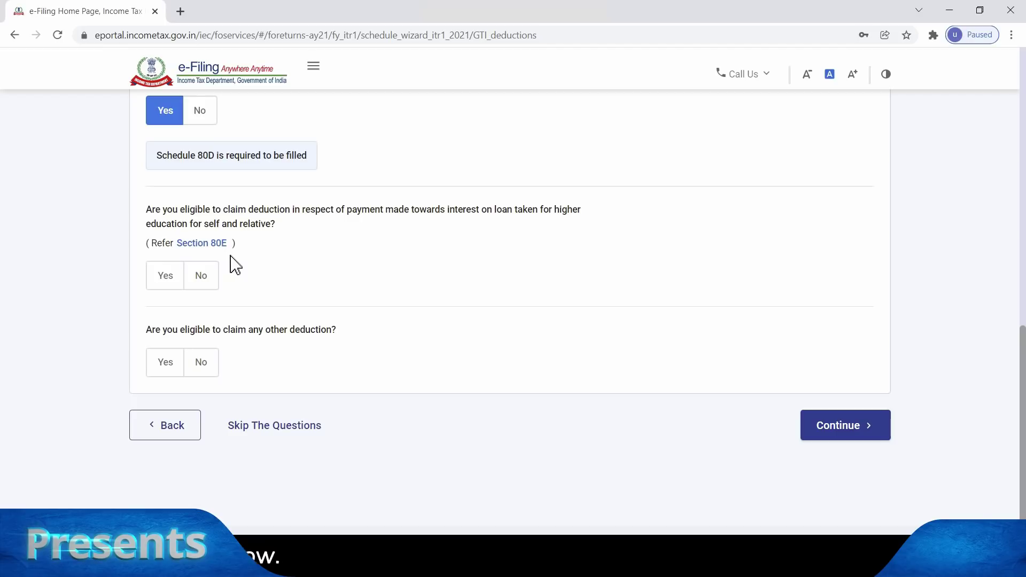
{"action": "left_click", "coordinate": [179, 286]}
{"action": "left_click", "coordinate": [203, 337]}
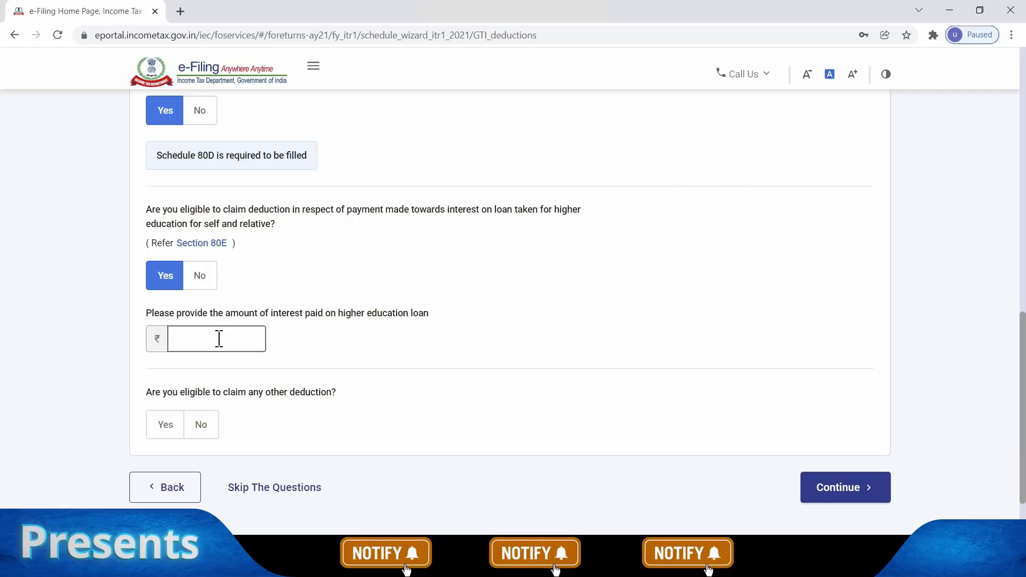
{"action": "left_click", "coordinate": [200, 275]}
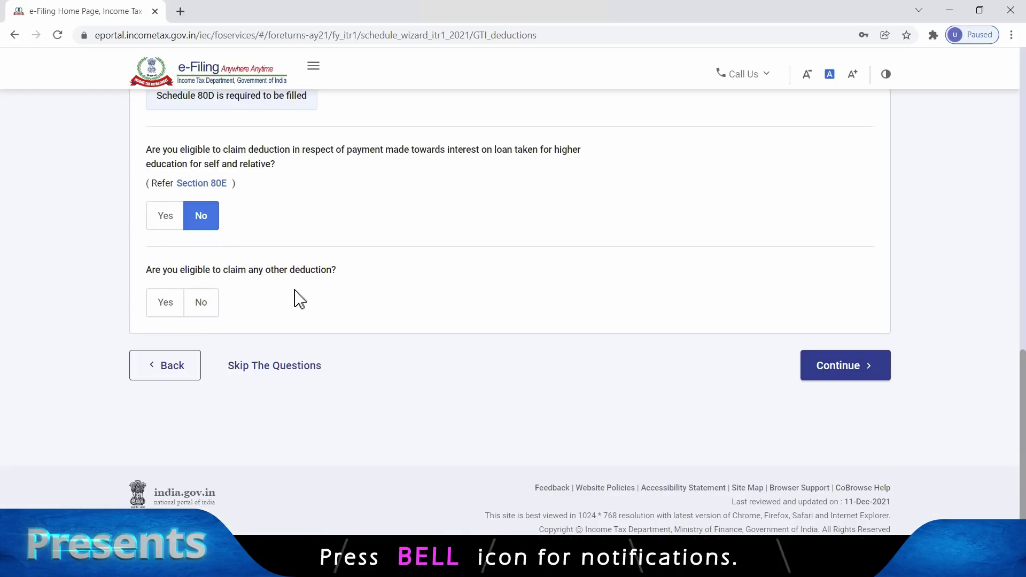
Answer Yes to claiming any other deduction, review the listed deduction types and select 80EEB for purchase of electric vehicle
{"action": "left_click", "coordinate": [166, 302]}
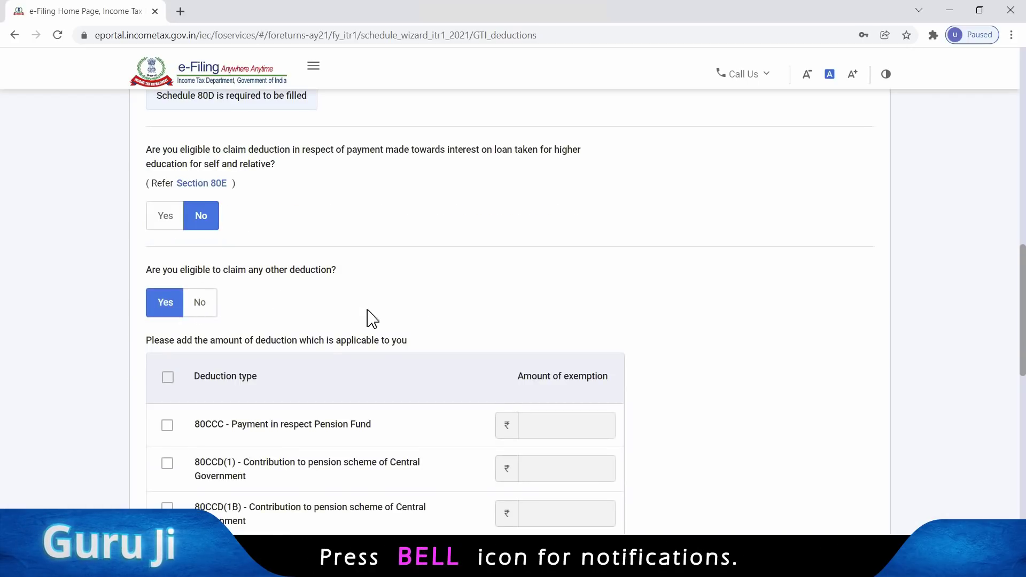
{"action": "scroll", "coordinate": [373, 319], "scroll_direction": "down", "scroll_amount": 6}
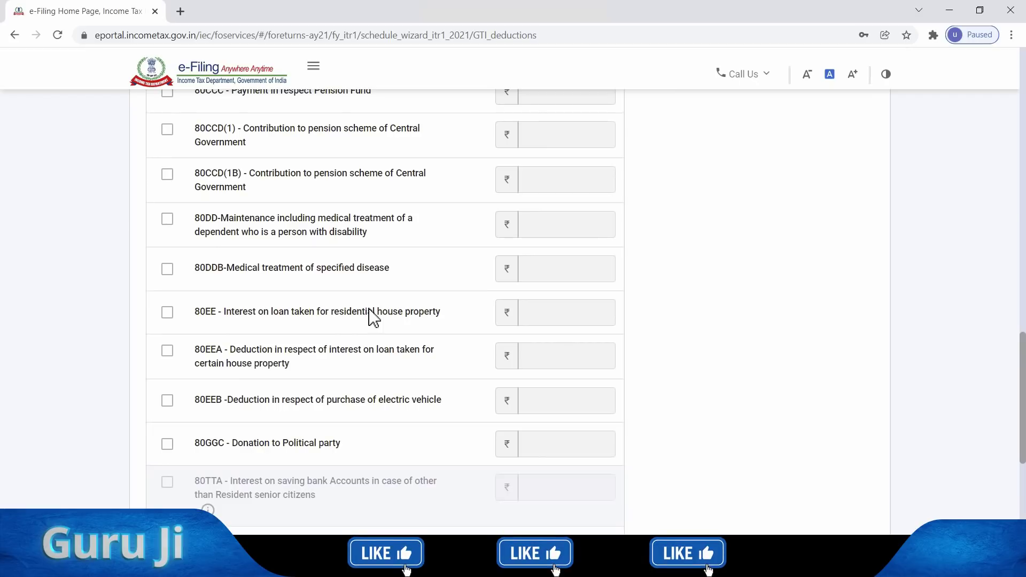
{"action": "scroll", "coordinate": [371, 316], "scroll_direction": "up", "scroll_amount": 5}
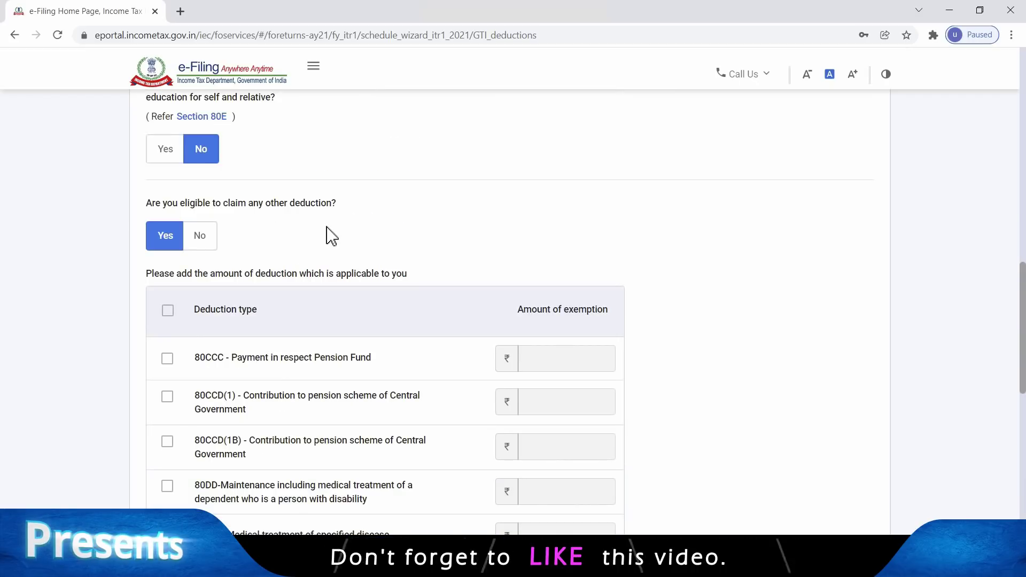
{"action": "scroll", "coordinate": [330, 235], "scroll_direction": "down", "scroll_amount": 2}
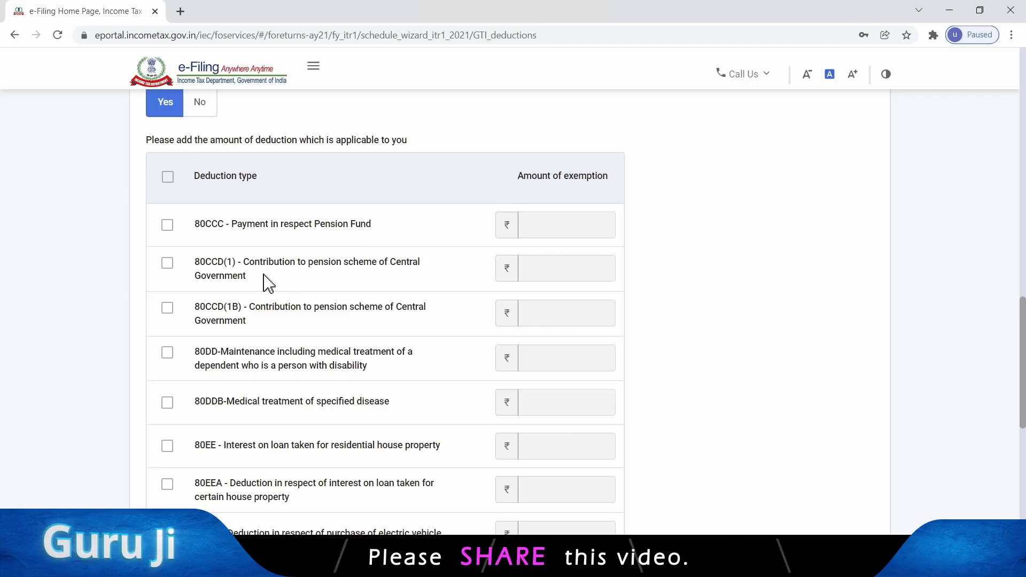
{"action": "scroll", "coordinate": [361, 282], "scroll_direction": "down", "scroll_amount": 1}
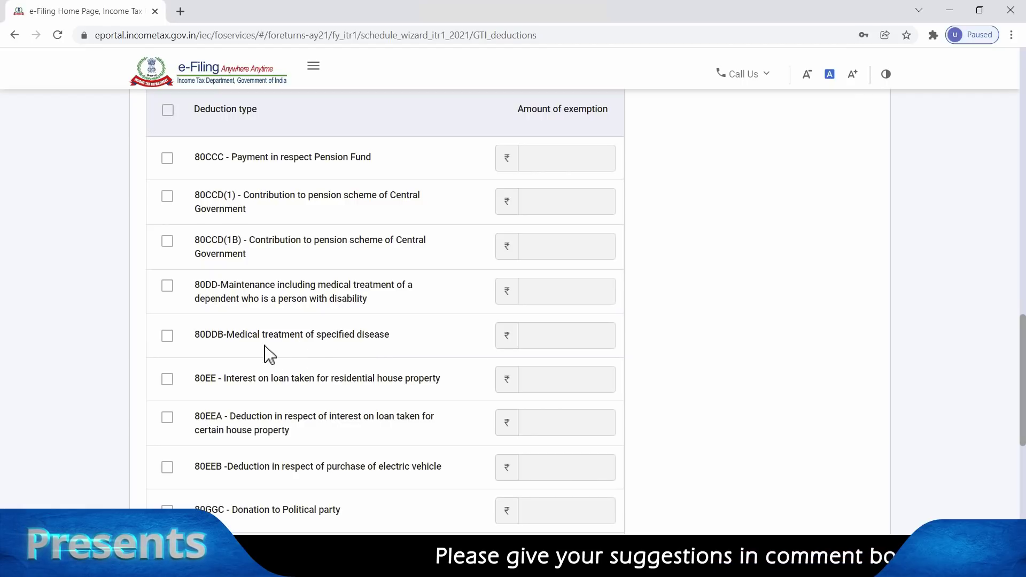
{"action": "scroll", "coordinate": [268, 354], "scroll_direction": "down", "scroll_amount": 1}
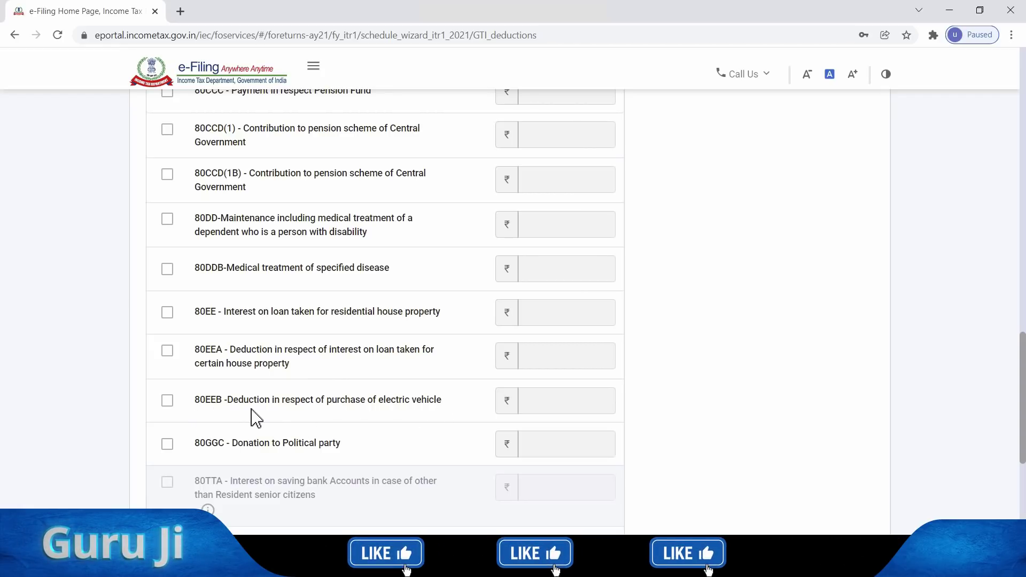
{"action": "scroll", "coordinate": [253, 416], "scroll_direction": "down", "scroll_amount": 1}
{"action": "scroll", "coordinate": [254, 417], "scroll_direction": "down", "scroll_amount": 1}
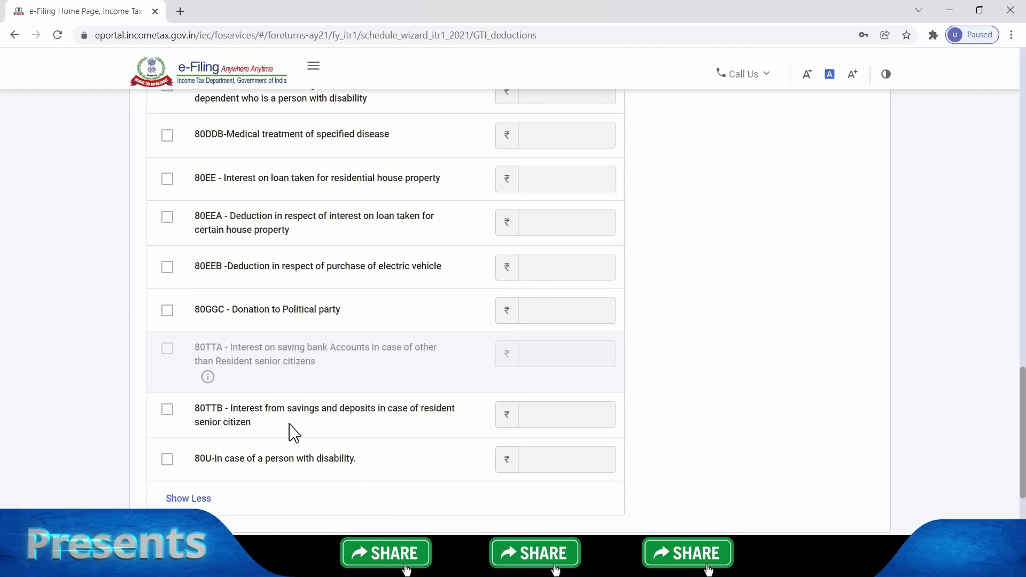
{"action": "left_click", "coordinate": [167, 268]}
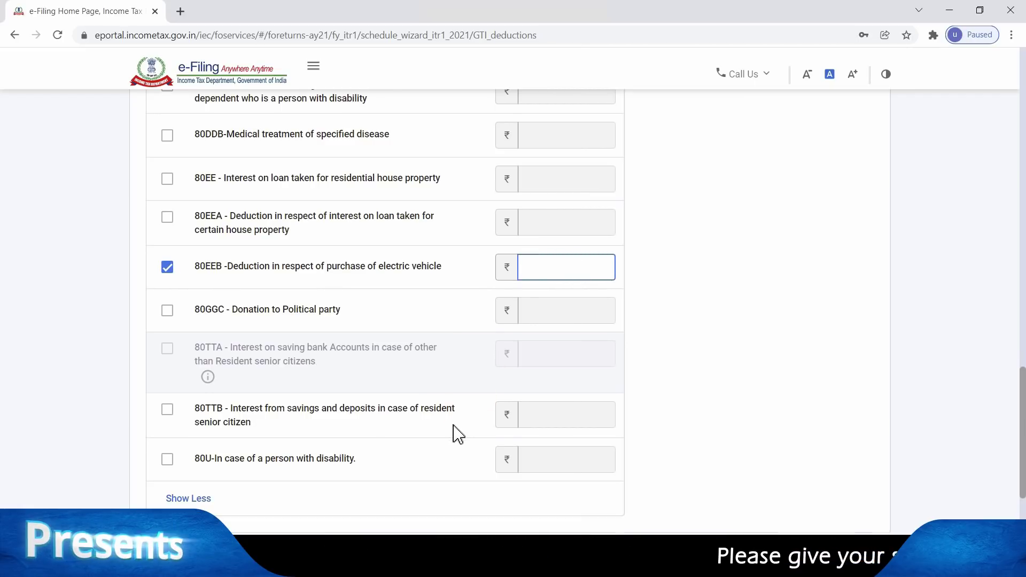
{"action": "scroll", "coordinate": [454, 425], "scroll_direction": "up", "scroll_amount": 9}
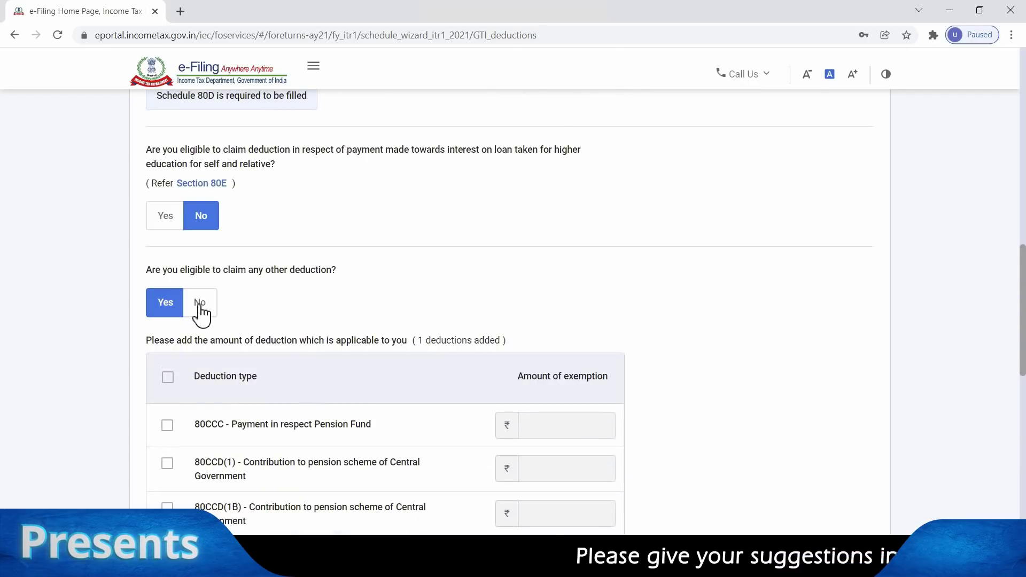
Answer No to claiming any other deduction, and continue to verify and confirm the Total Deductions section
{"action": "left_click", "coordinate": [201, 306]}
{"action": "left_click", "coordinate": [837, 367]}
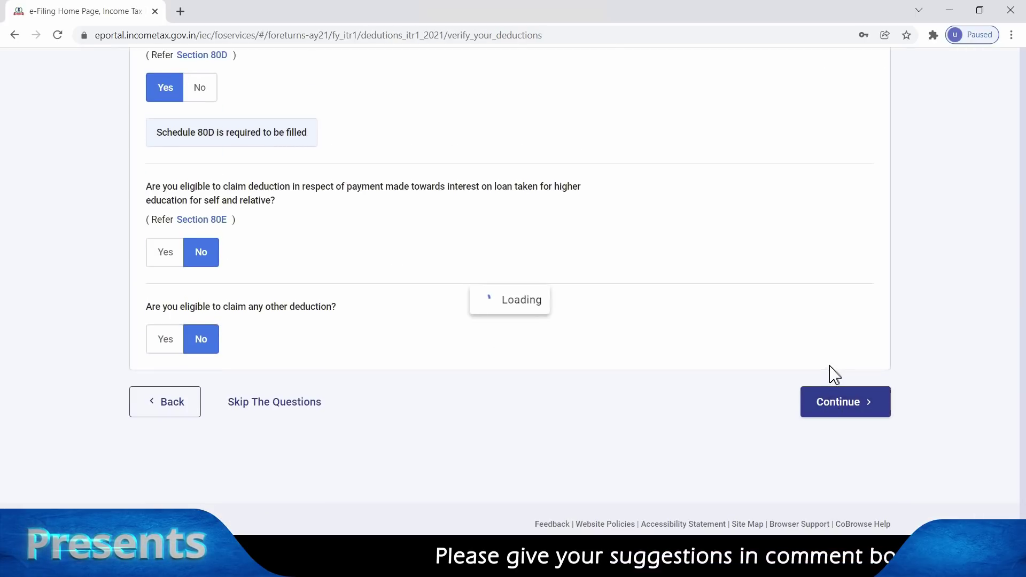
{"action": "scroll", "coordinate": [521, 277], "scroll_direction": "down", "scroll_amount": 1}
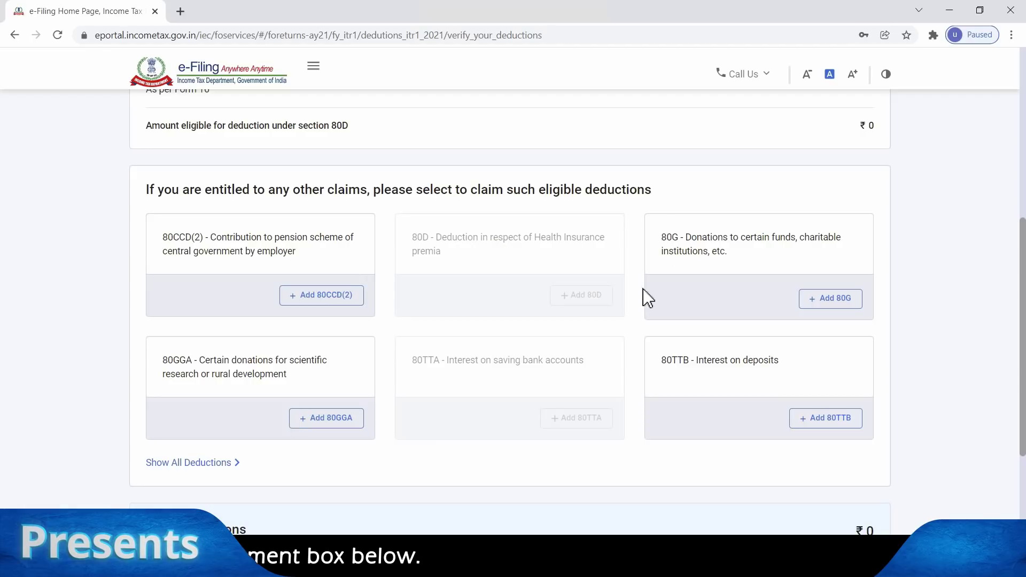
{"action": "left_click", "coordinate": [330, 302]}
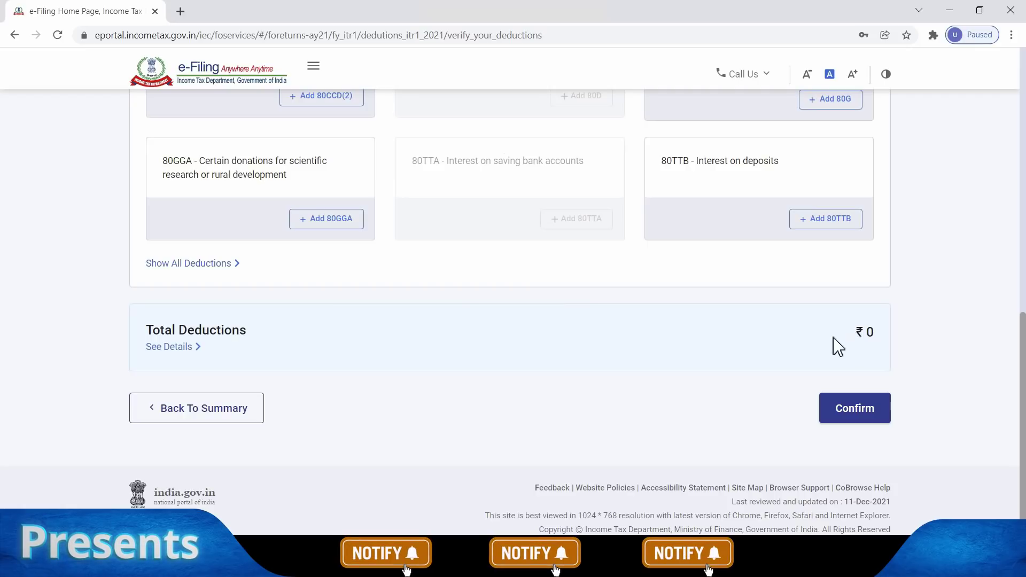
{"action": "left_click", "coordinate": [856, 414]}
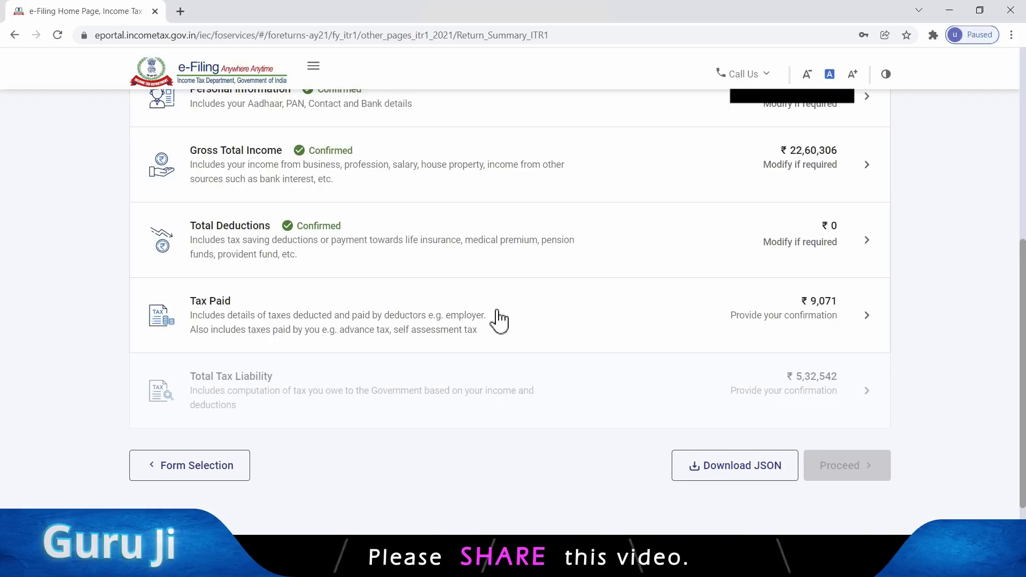
Open the Tax Paid section and show the details of Tax Deducted at Source (TDS) on Salary Income
{"action": "left_click", "coordinate": [411, 317]}
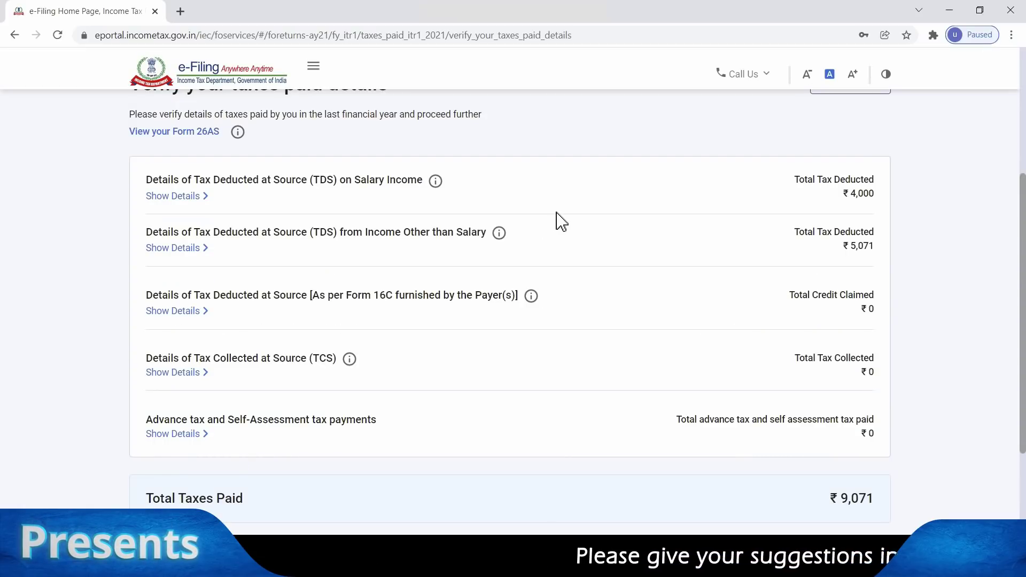
{"action": "scroll", "coordinate": [563, 220], "scroll_direction": "down", "scroll_amount": 3}
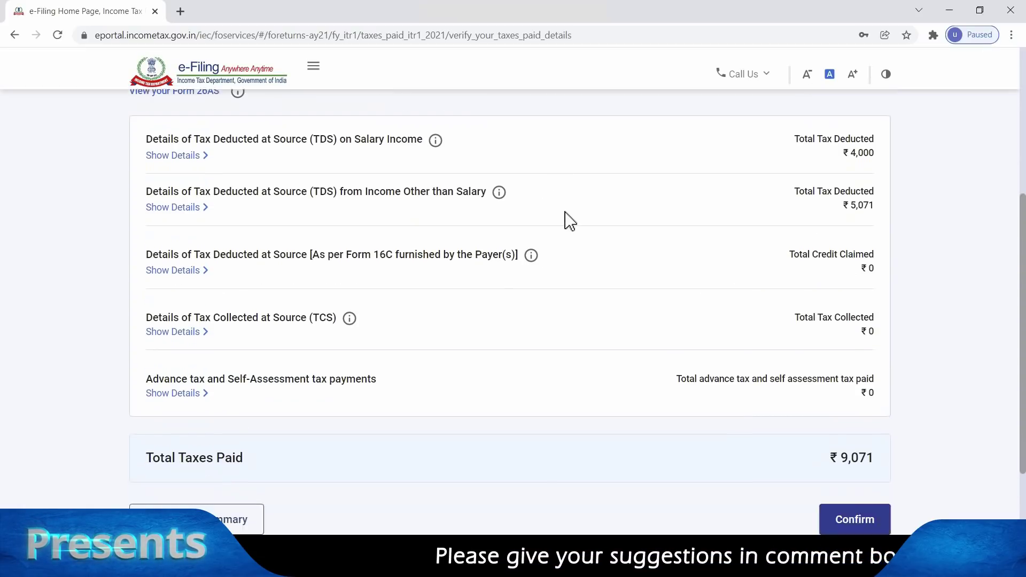
{"action": "scroll", "coordinate": [570, 221], "scroll_direction": "up", "scroll_amount": 3}
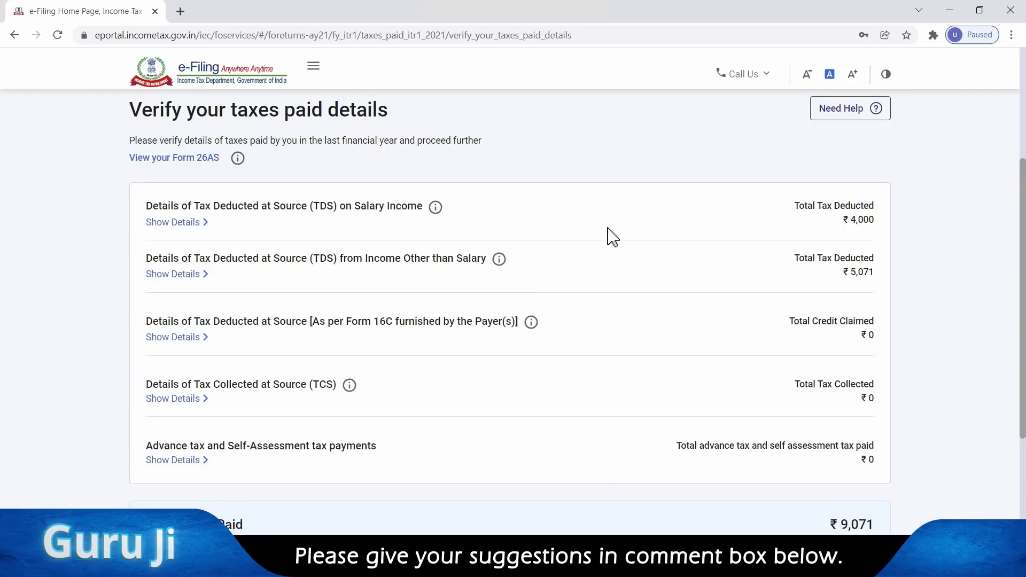
{"action": "left_click", "coordinate": [194, 222]}
{"action": "scroll", "coordinate": [469, 270], "scroll_direction": "down", "scroll_amount": 2}
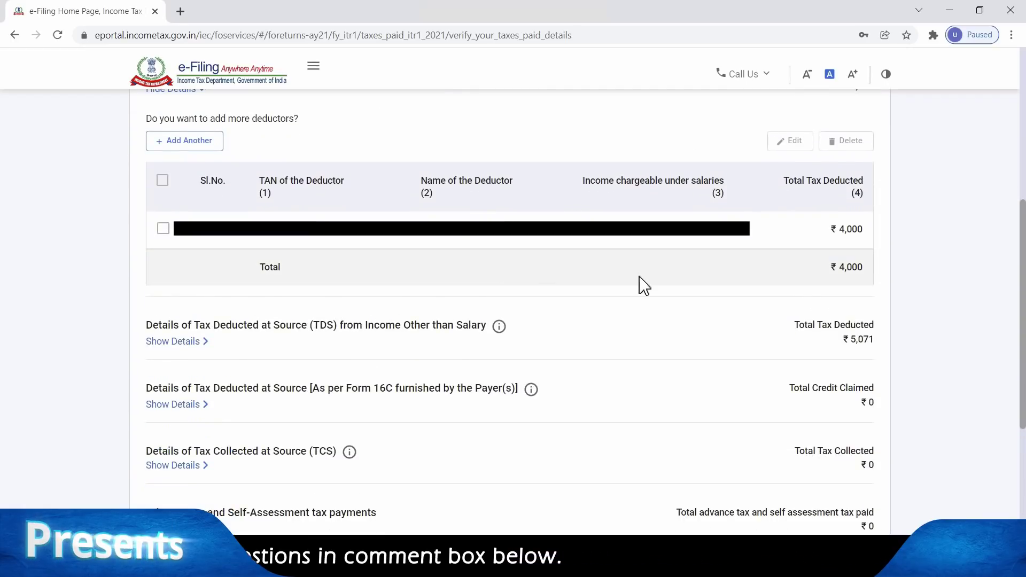
Select the deductor's entry under TDS on Salary Income, open it for editing and save it
{"action": "scroll", "coordinate": [485, 164], "scroll_direction": "up", "scroll_amount": 1}
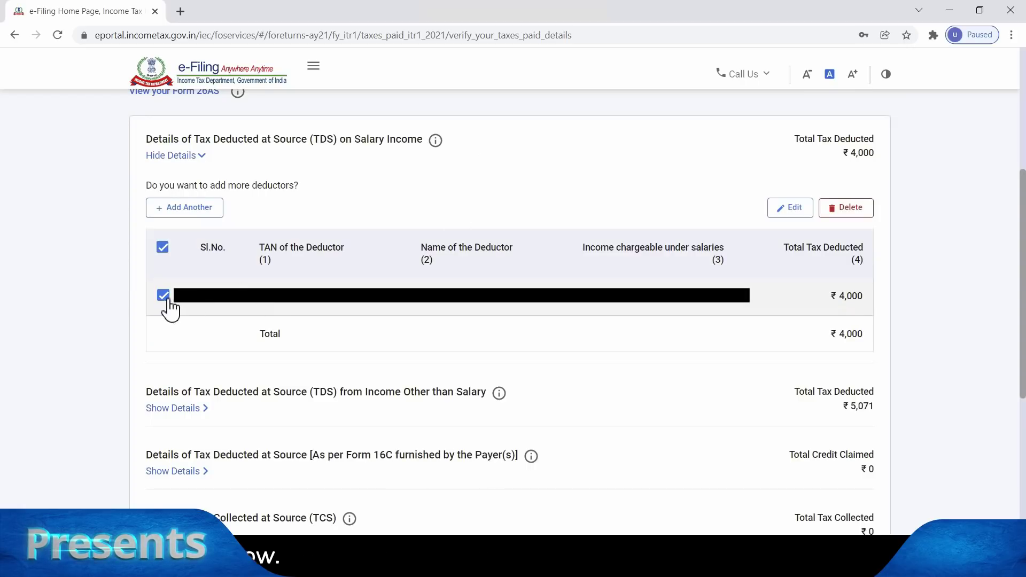
{"action": "left_click", "coordinate": [805, 211]}
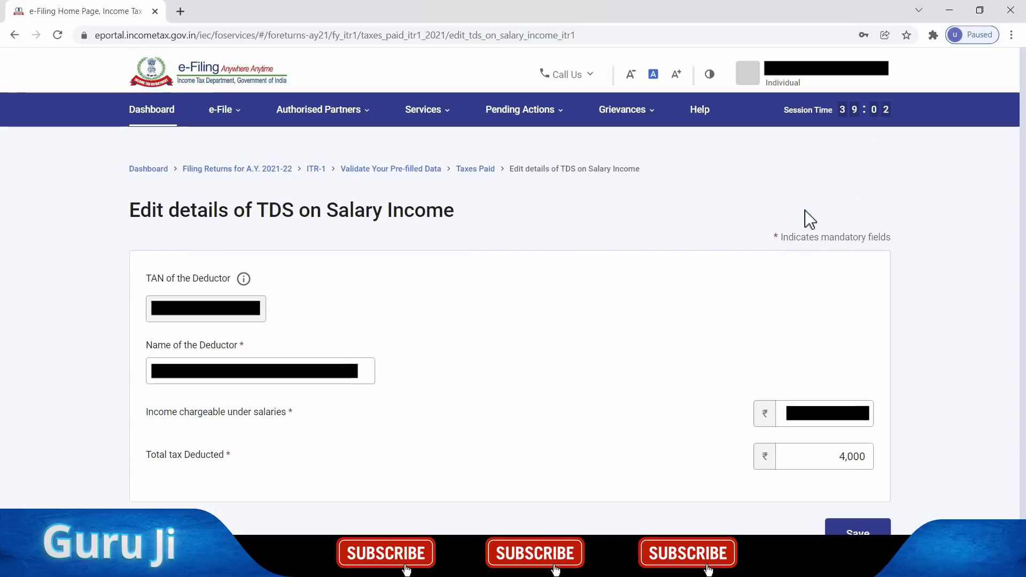
{"action": "scroll", "coordinate": [813, 286], "scroll_direction": "down", "scroll_amount": 3}
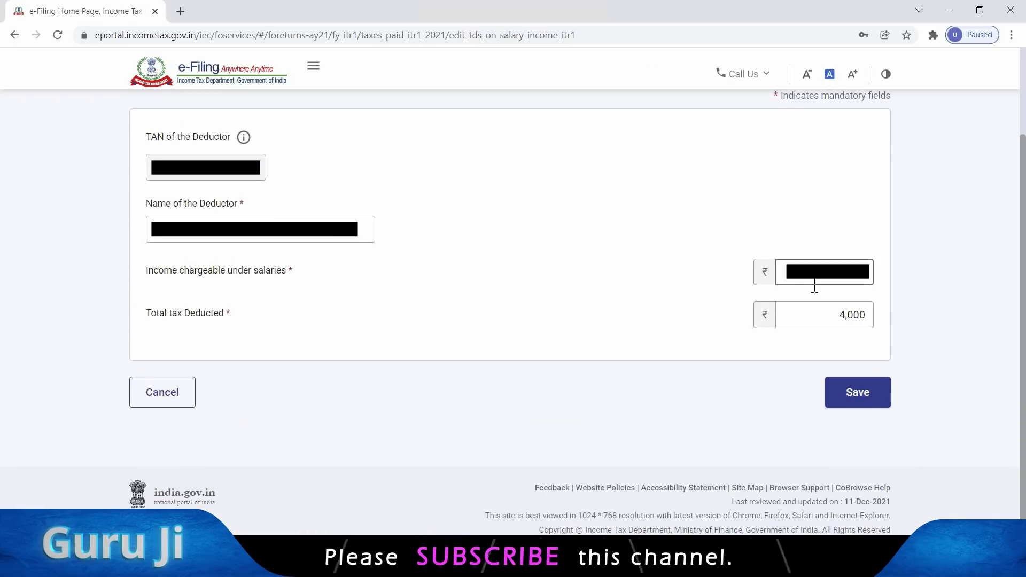
{"action": "left_click", "coordinate": [830, 392]}
{"action": "scroll", "coordinate": [675, 350], "scroll_direction": "down", "scroll_amount": 5}
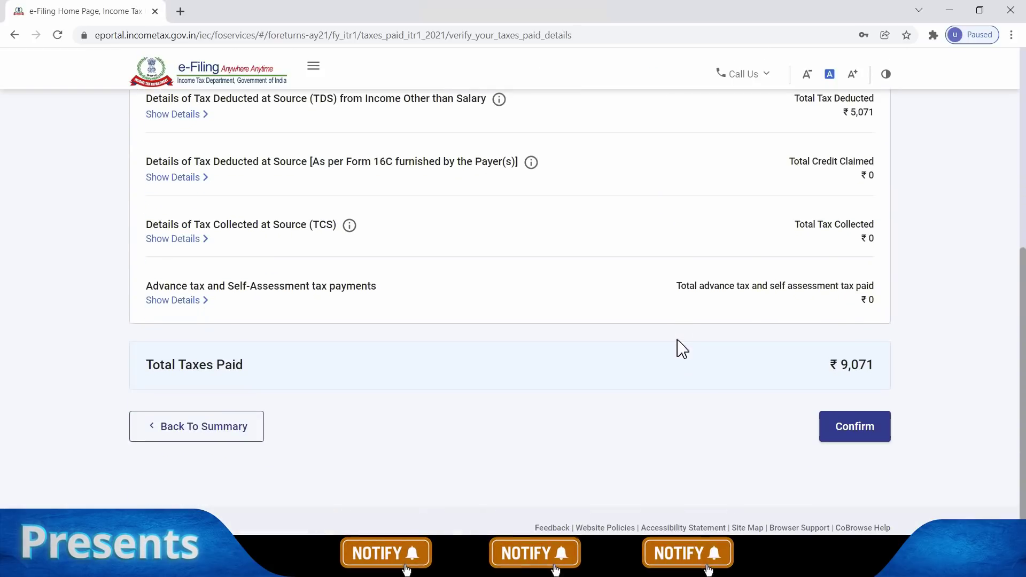